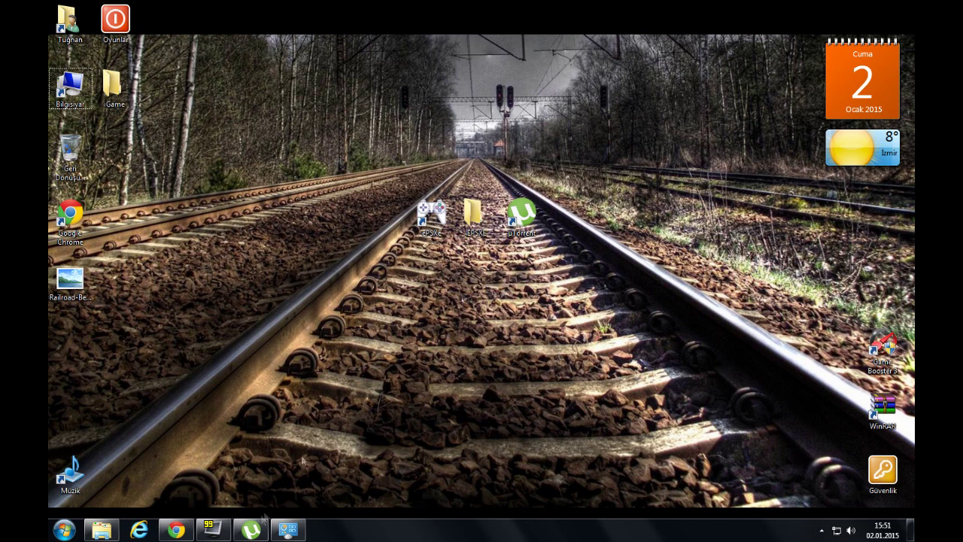
Search Google for utorrent in Chrome and view the uTorrent 3.4.2 download page on Gezginler.
click(187, 535)
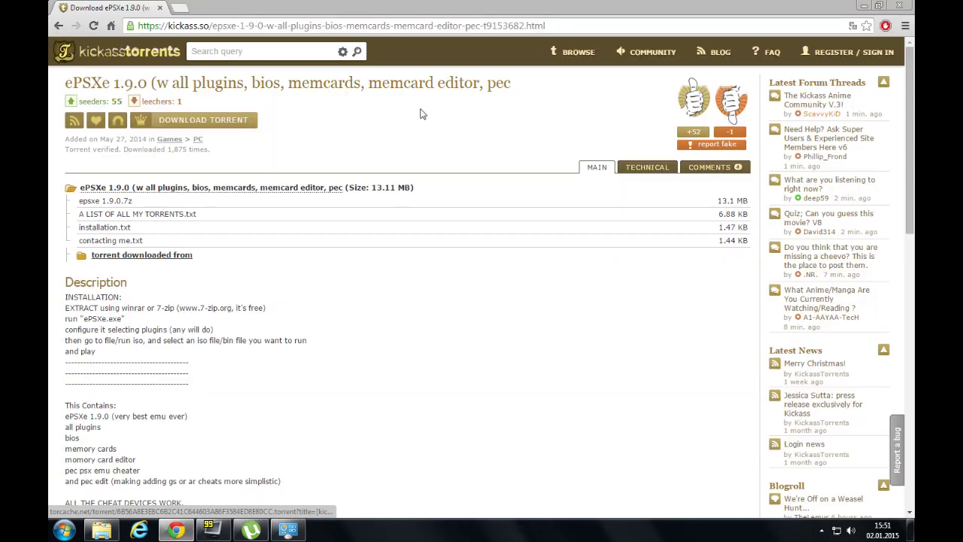
click(170, 8)
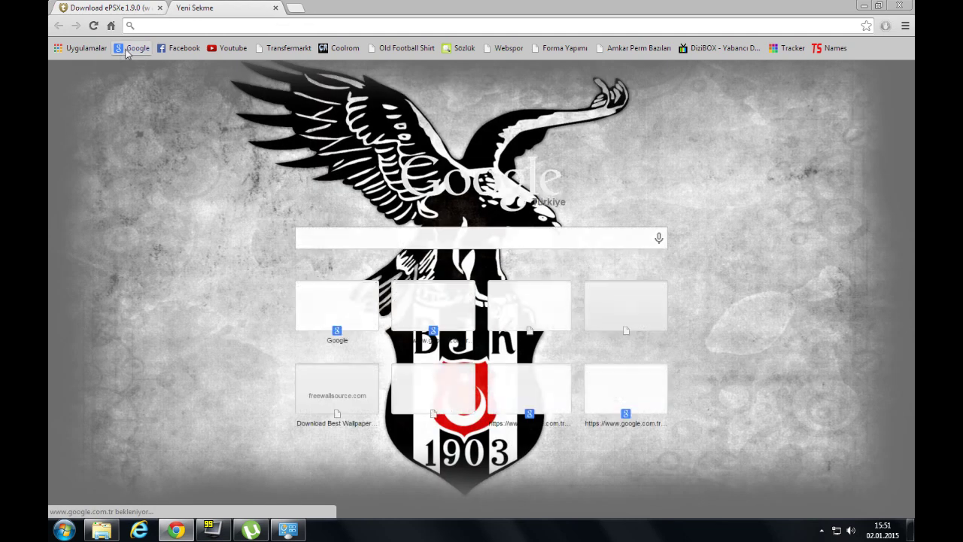
click(131, 47)
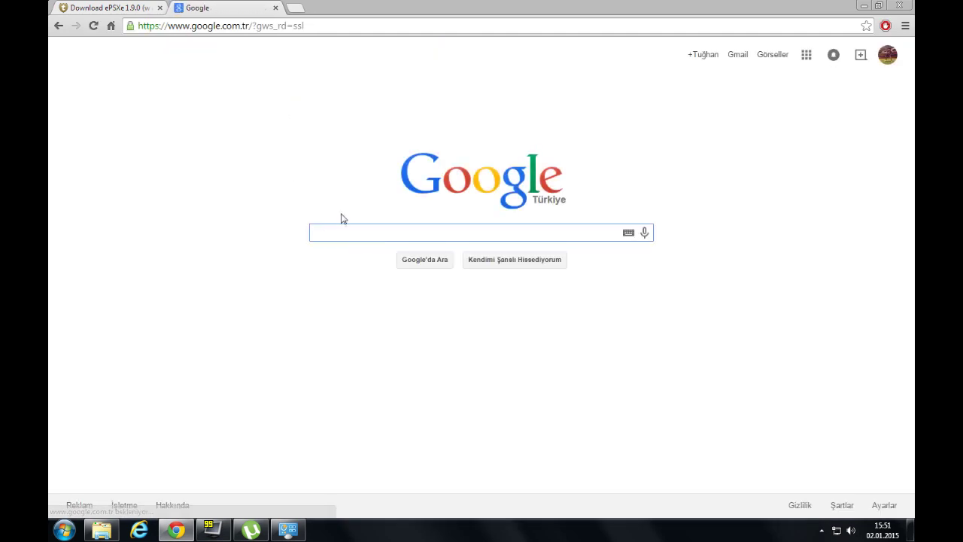
text(utorrent)
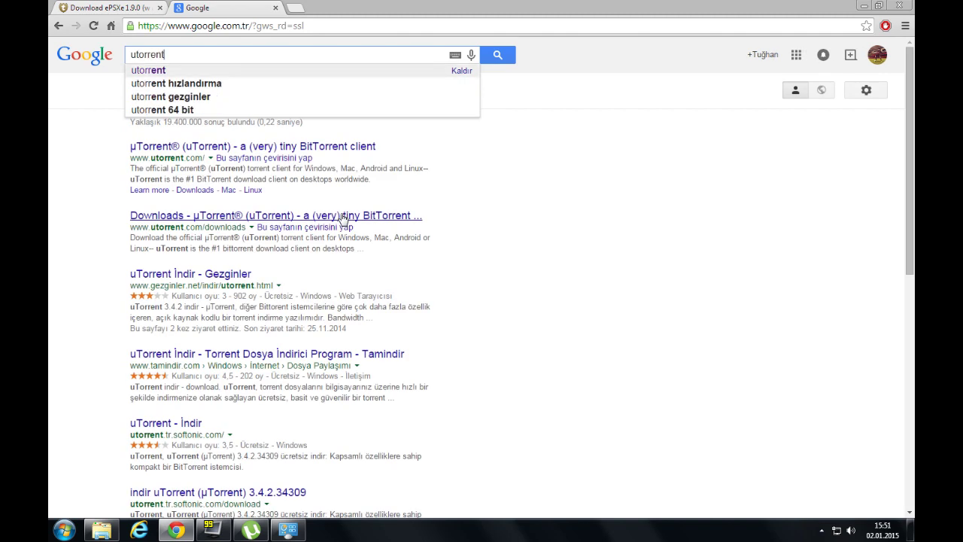
key(Return)
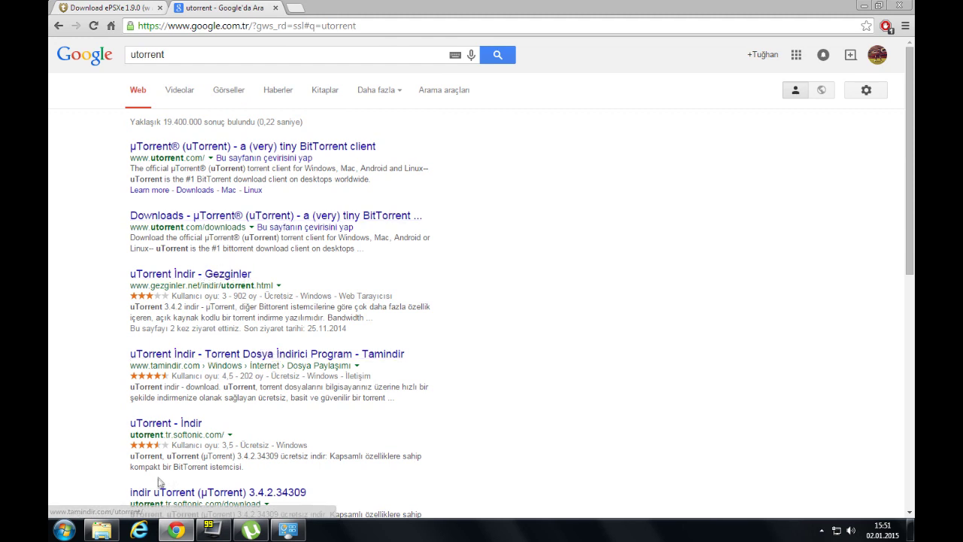
click(200, 280)
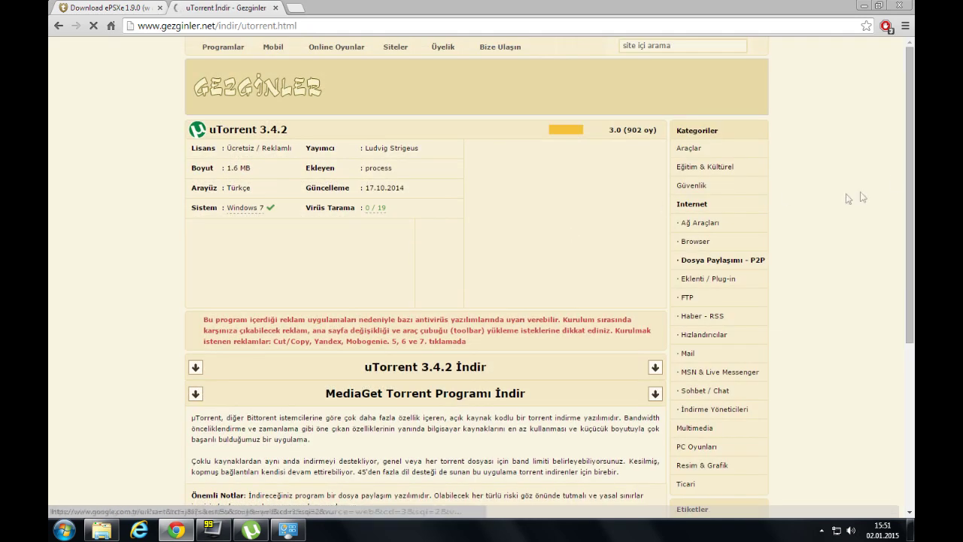
scroll(413, 334, down, 1)
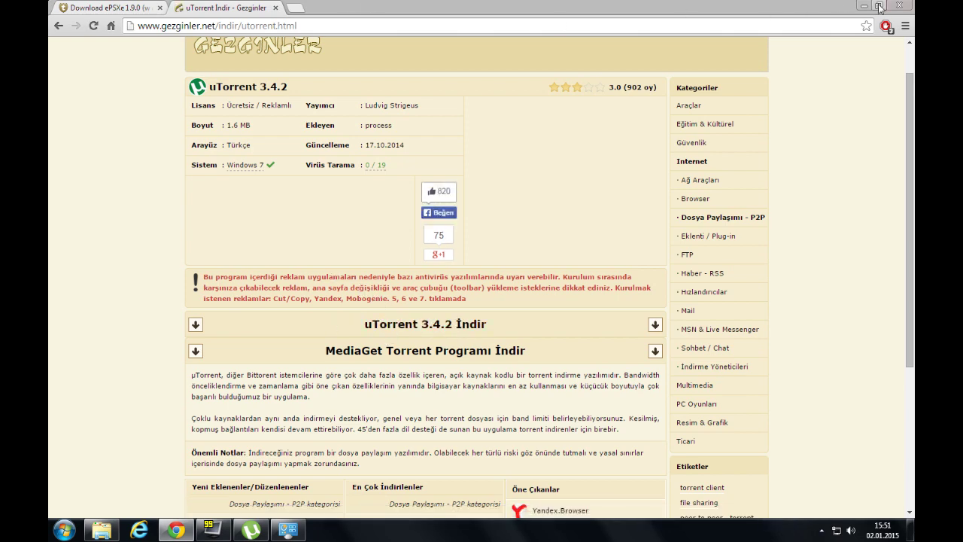
click(275, 8)
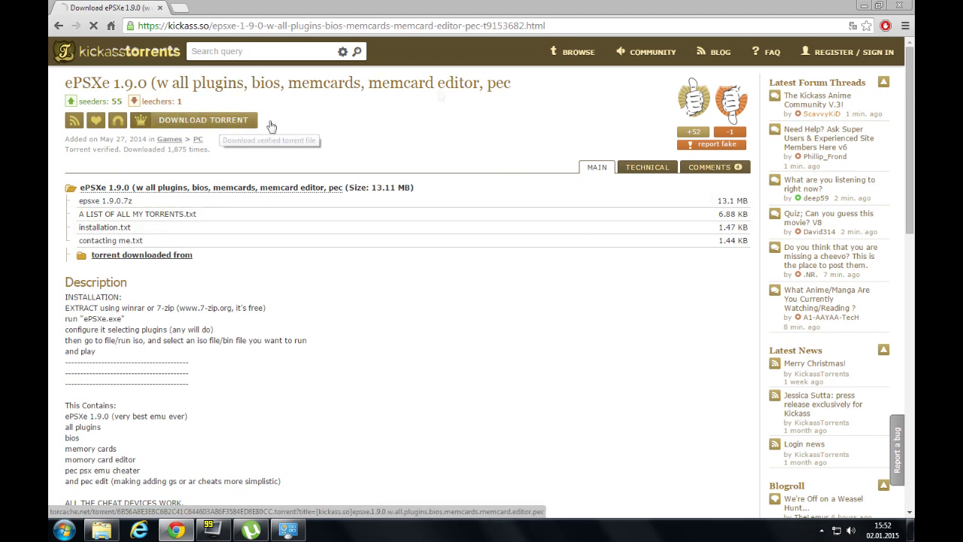
Download the ePSXe 1.9.0 torrent from KickassTorrents and add it to µTorrent, saving into the desktop's Game folder.
click(226, 121)
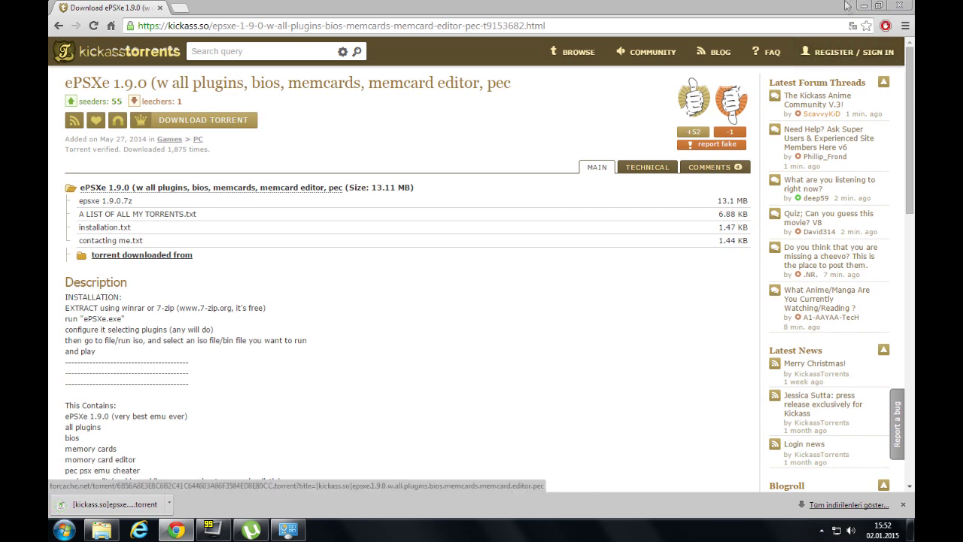
click(863, 6)
click(175, 530)
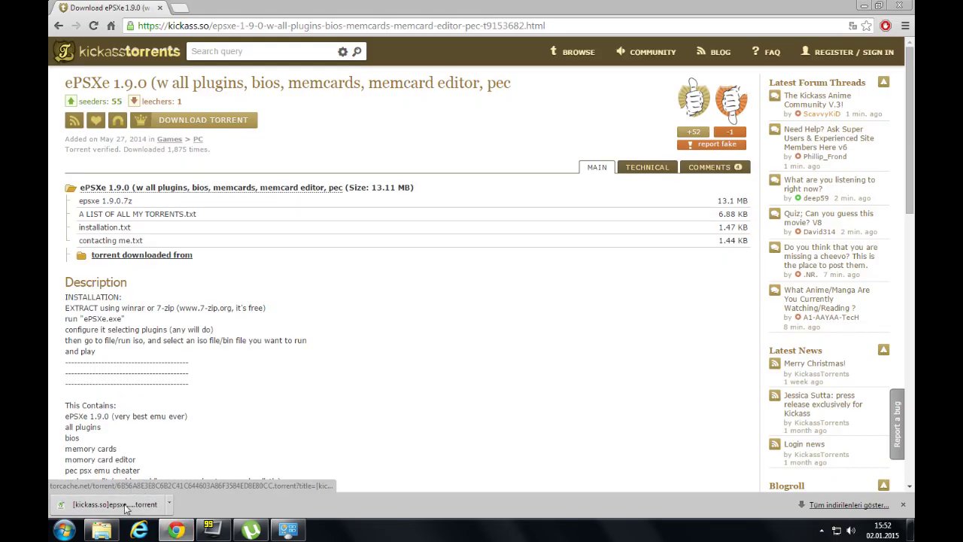
click(863, 6)
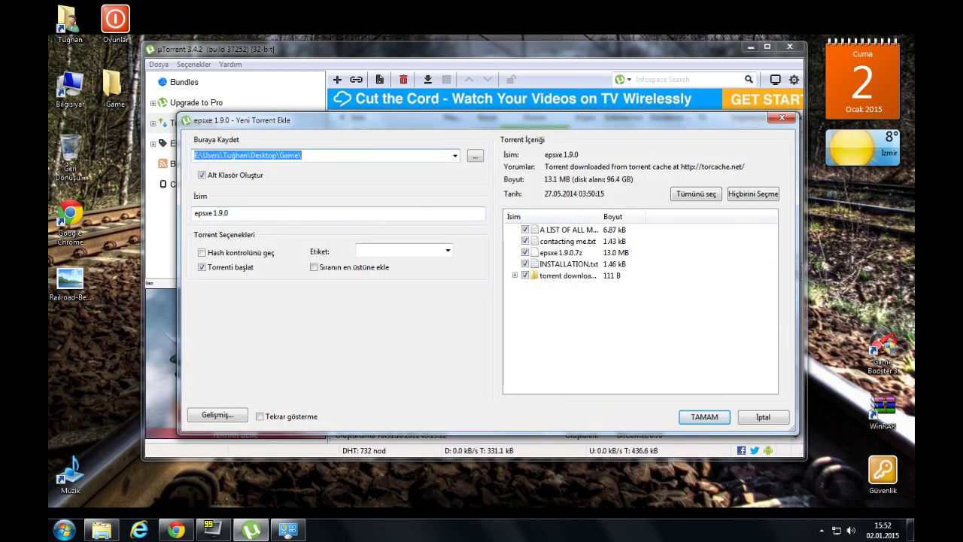
click(719, 417)
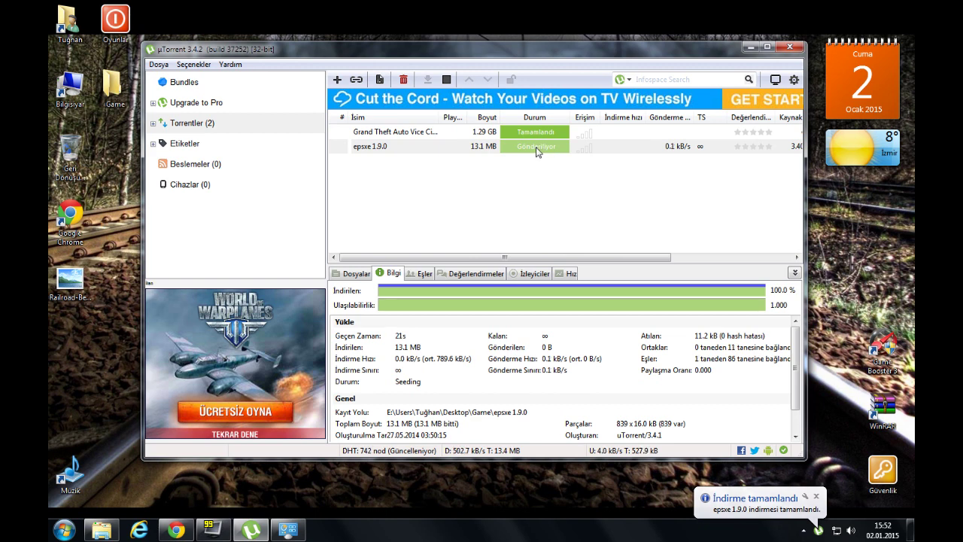
Stop seeding the epsxe 1.9.0 torrent and open its download folder.
click(447, 81)
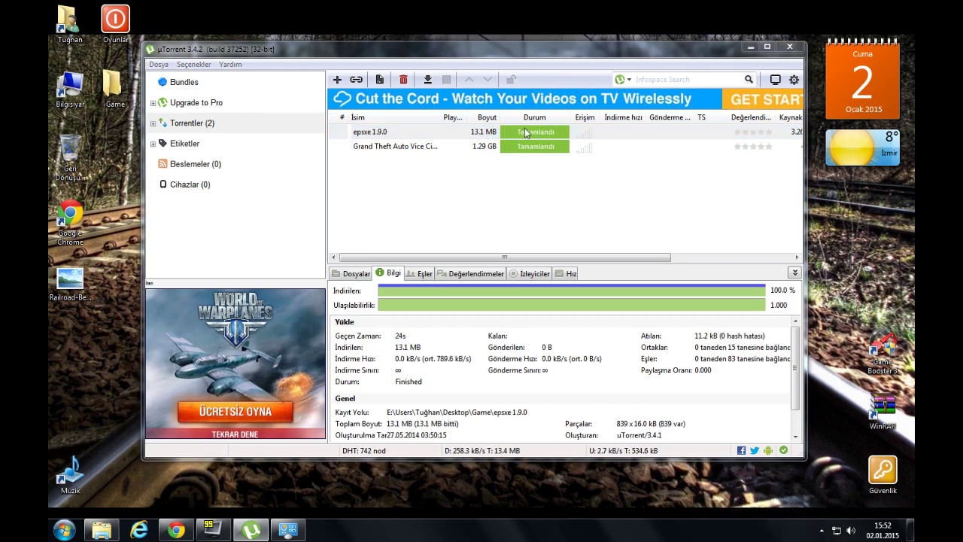
double_click(566, 135)
click(750, 47)
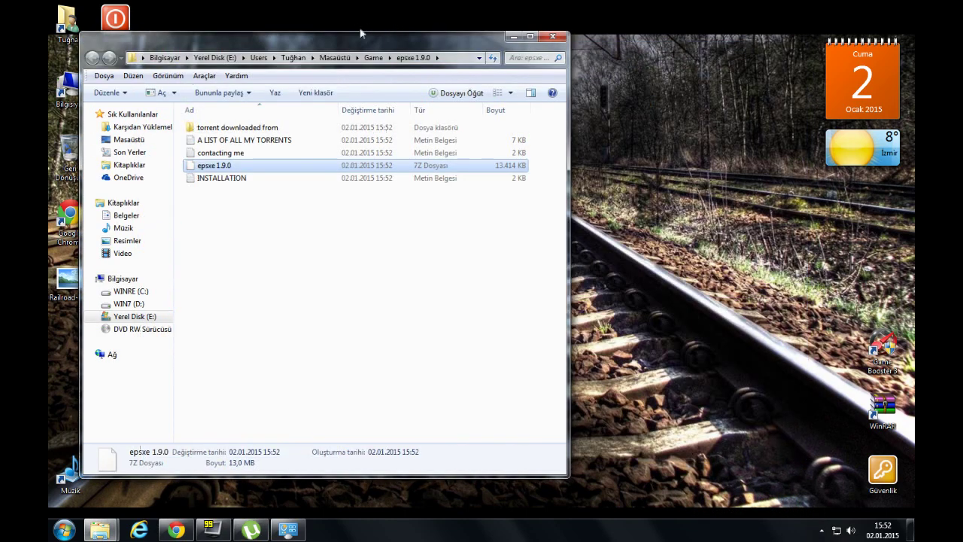
Open the program chooser for the epsxe 1.9.0 archive file.
drag(390, 43, 315, 99)
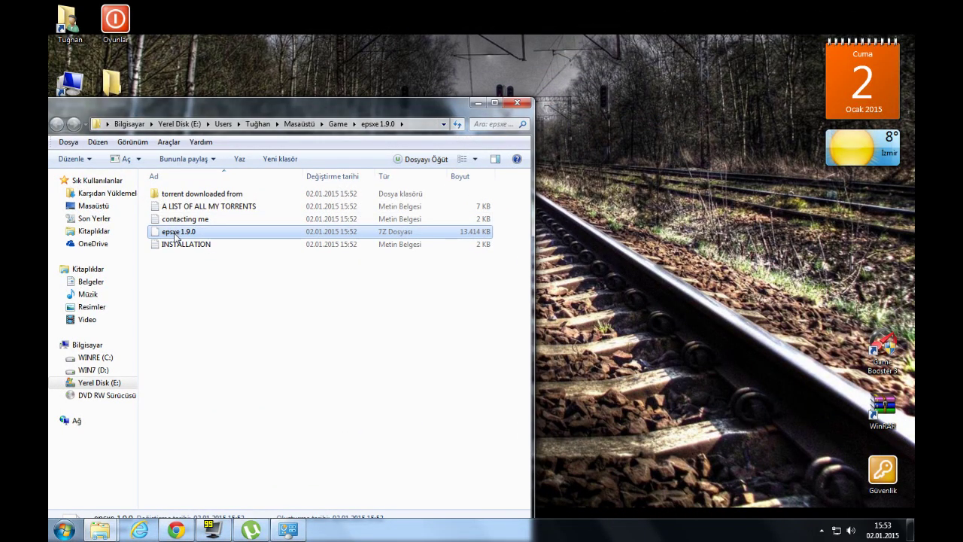
drag(301, 98, 539, 34)
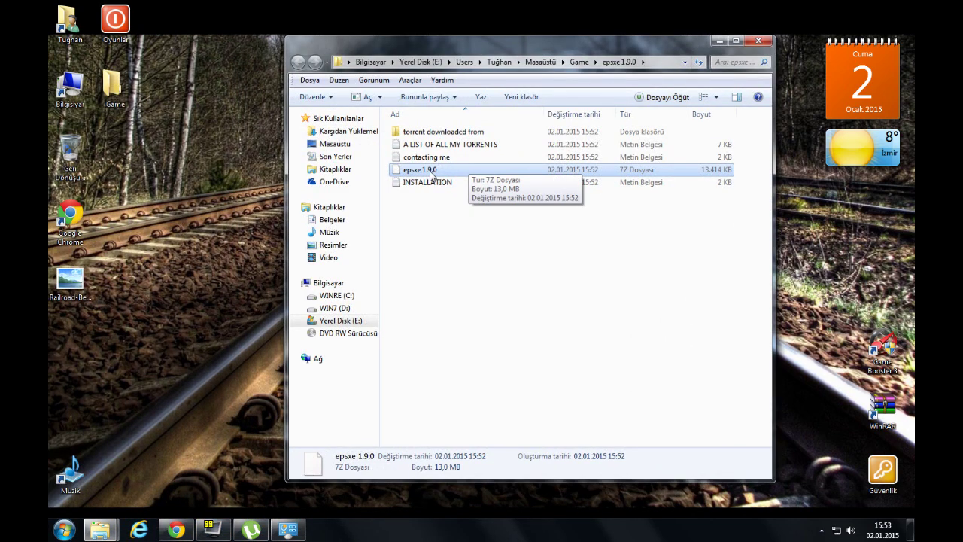
right_click(430, 173)
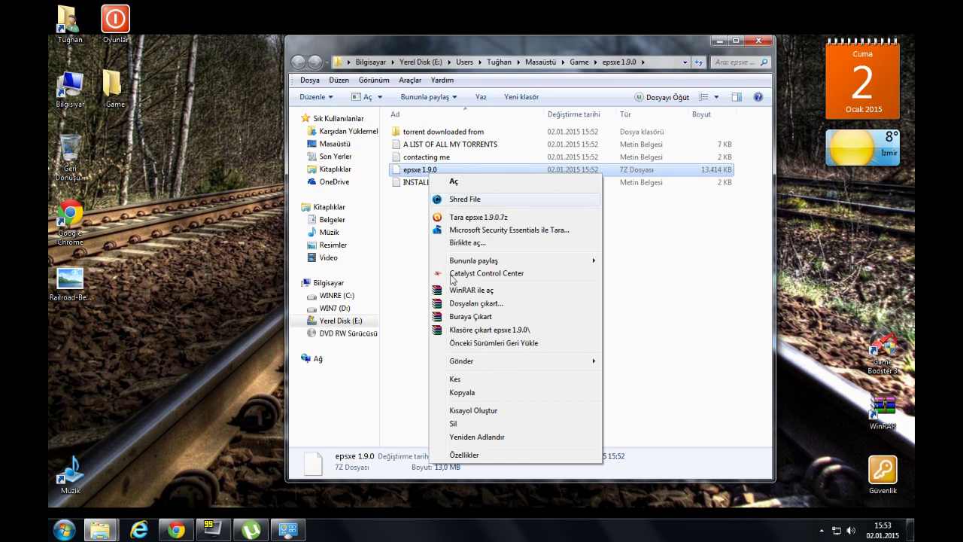
click(468, 242)
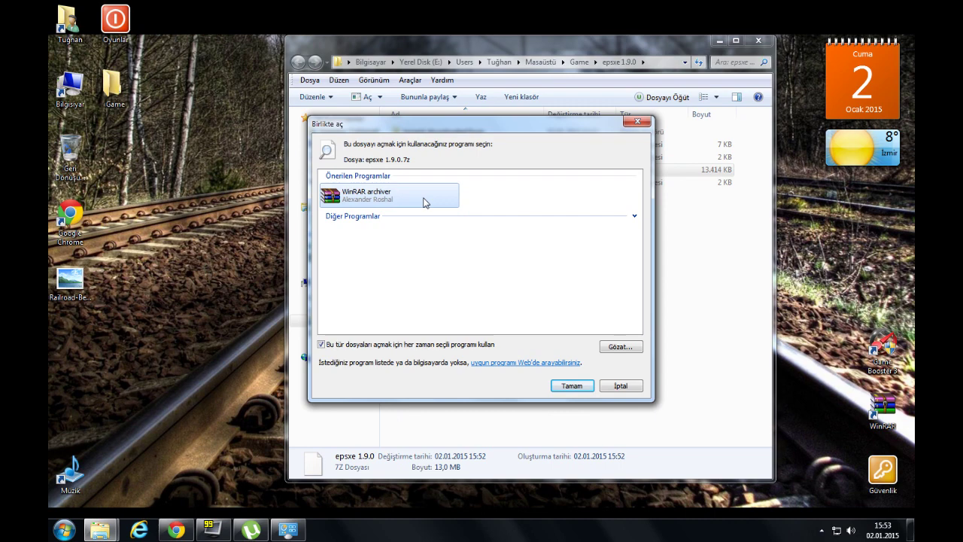
Search Google for winrar in Chrome and view the WinRAR 5.20 download page on Gezginler.
click(176, 530)
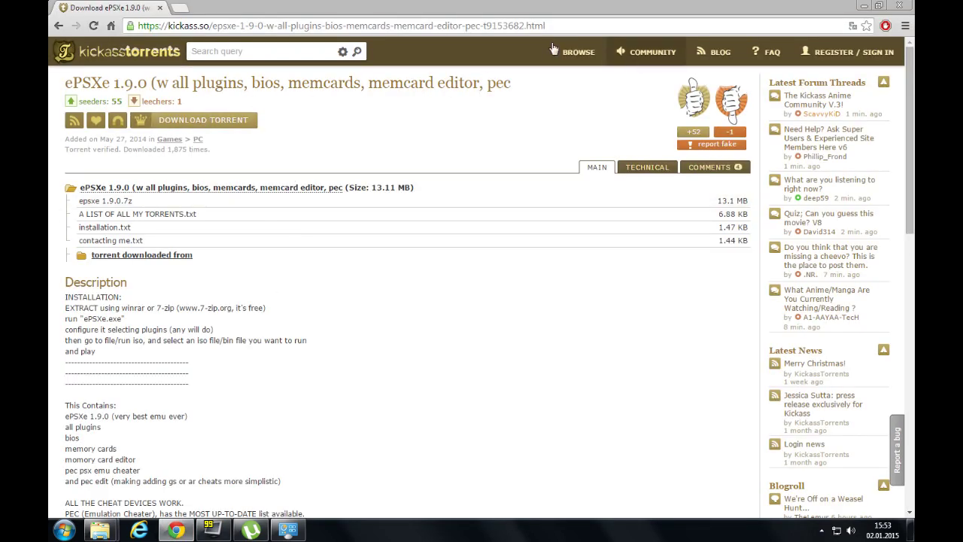
click(179, 8)
click(142, 49)
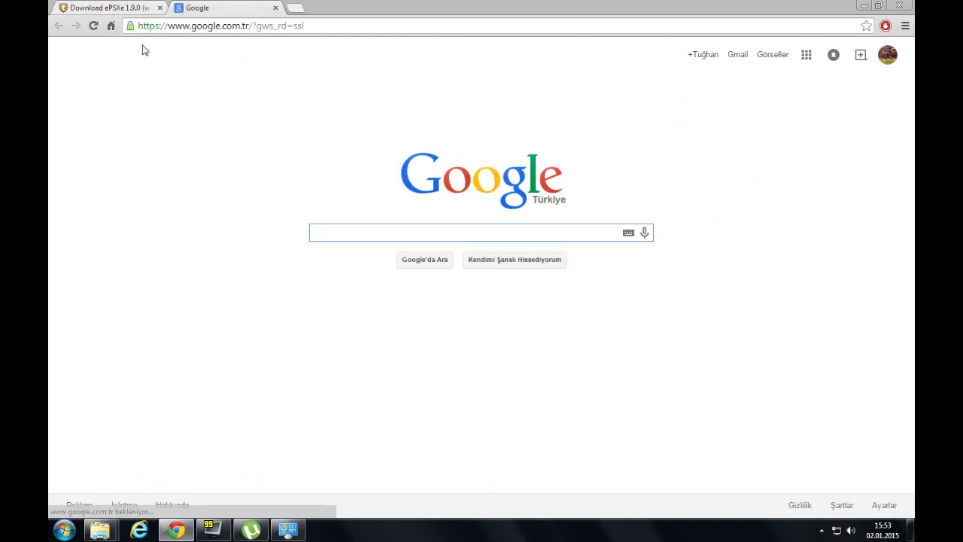
text(winrar)
key(Return)
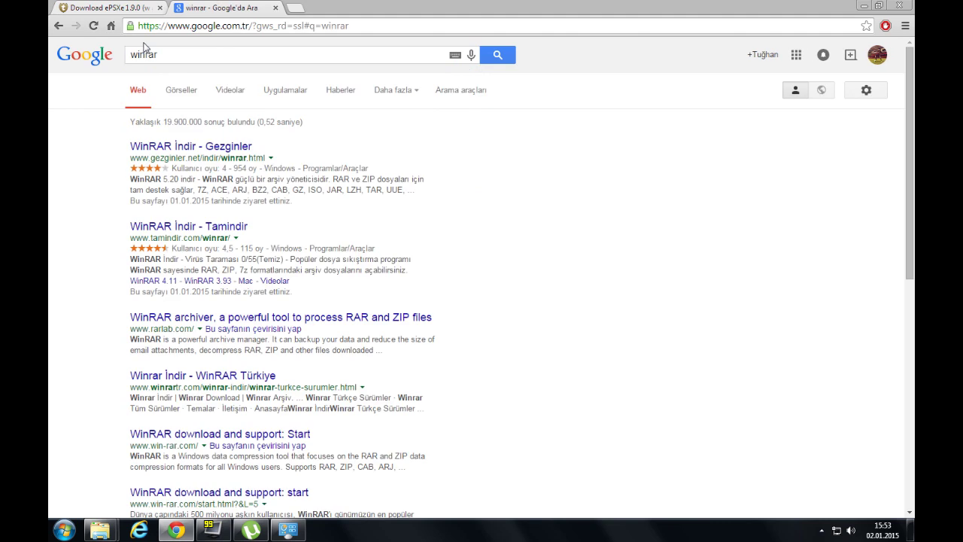
click(216, 149)
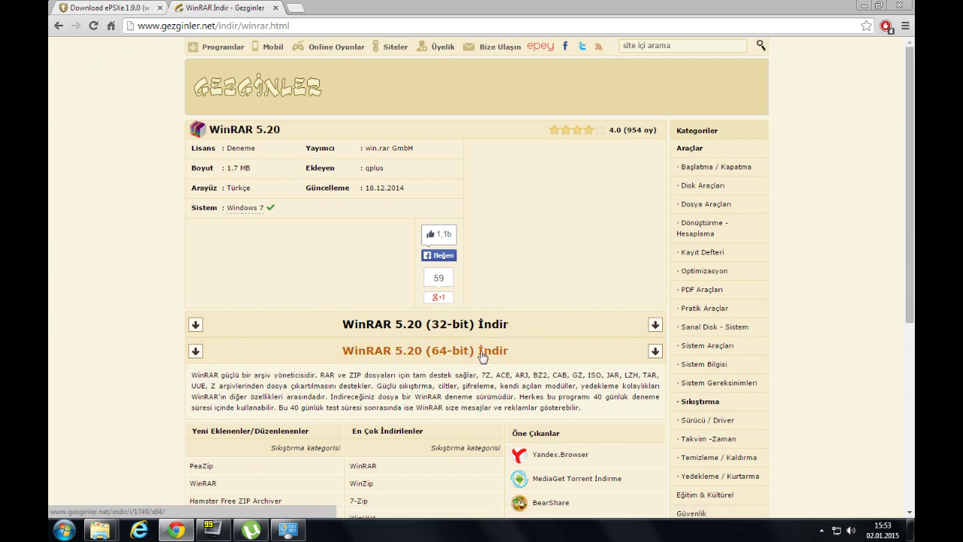
click(277, 8)
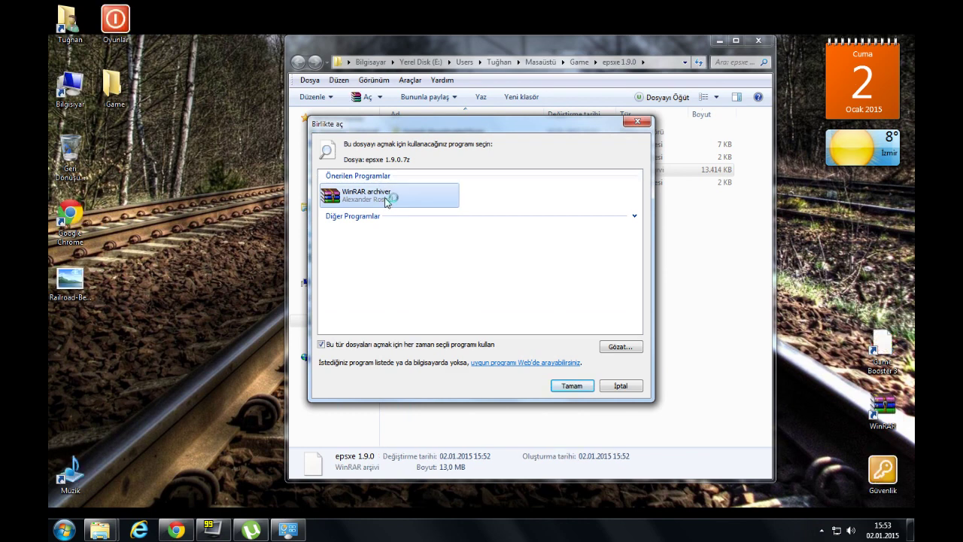
Open the epsxe 1.9.0 archive with WinRAR archiver and go into its epsxe 1.9.0 folder.
double_click(386, 197)
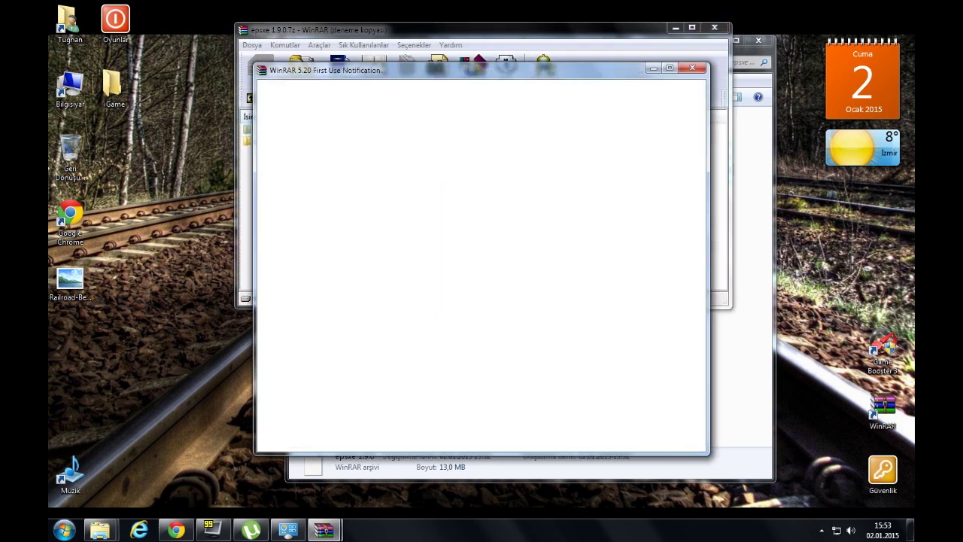
click(692, 68)
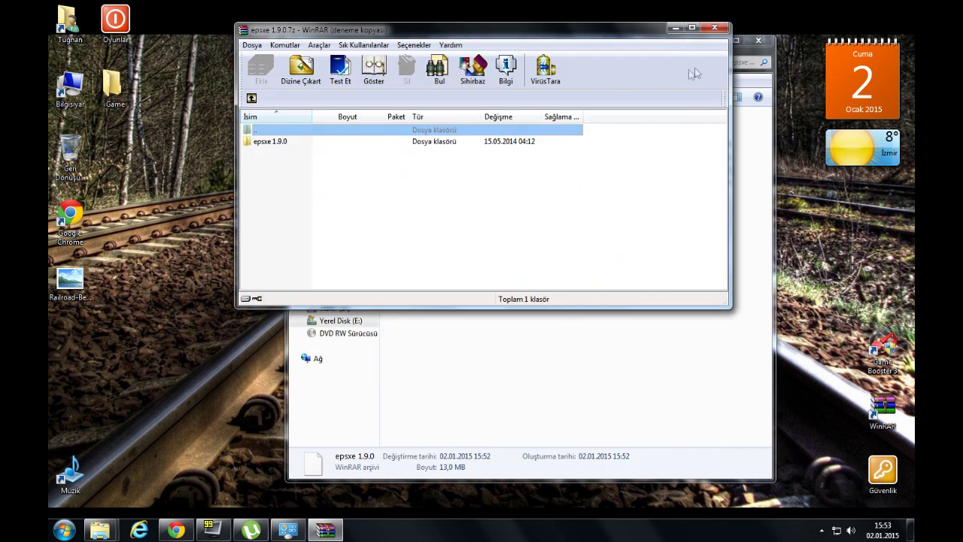
drag(519, 34, 563, 69)
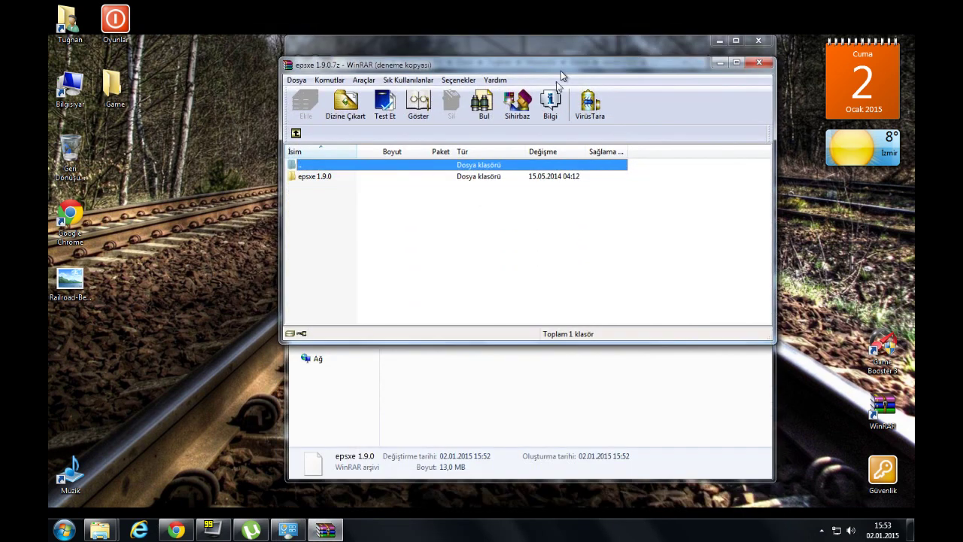
double_click(329, 177)
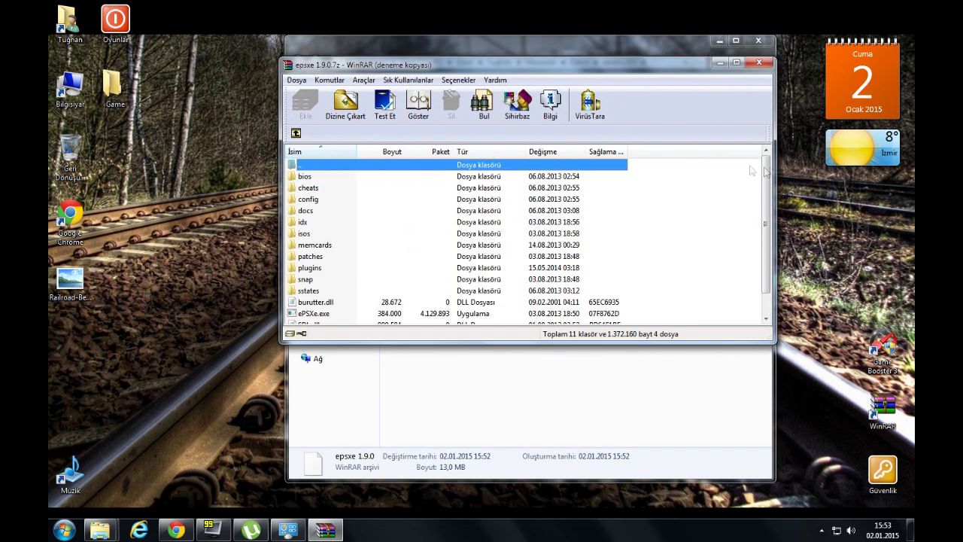
Move the EPSXE folder to a free spot on the desktop and check its contents.
click(696, 34)
click(720, 39)
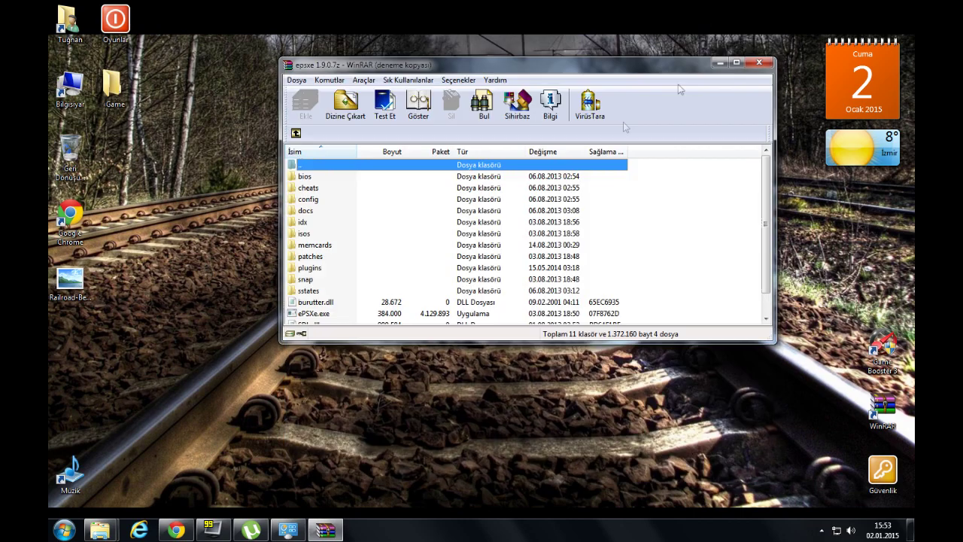
drag(573, 77, 802, 62)
drag(480, 213, 269, 147)
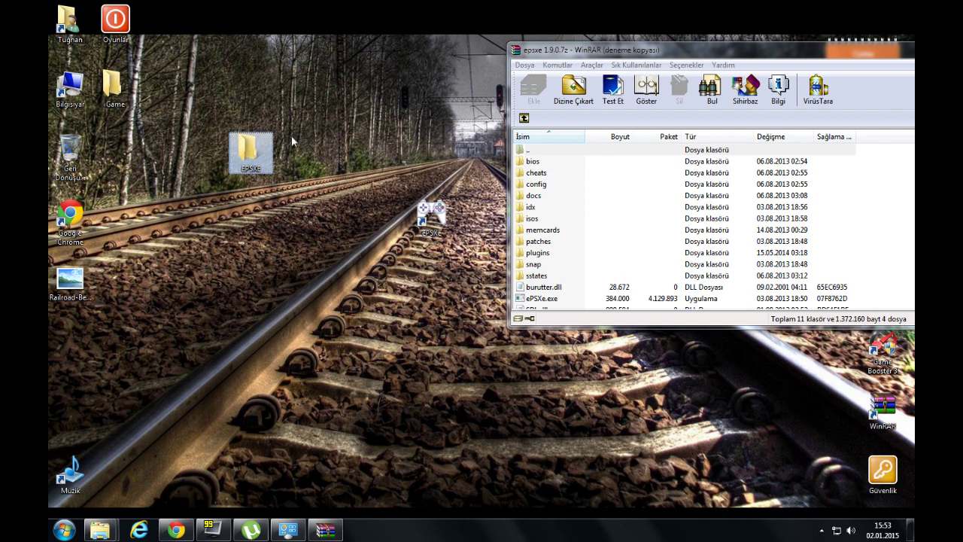
double_click(249, 155)
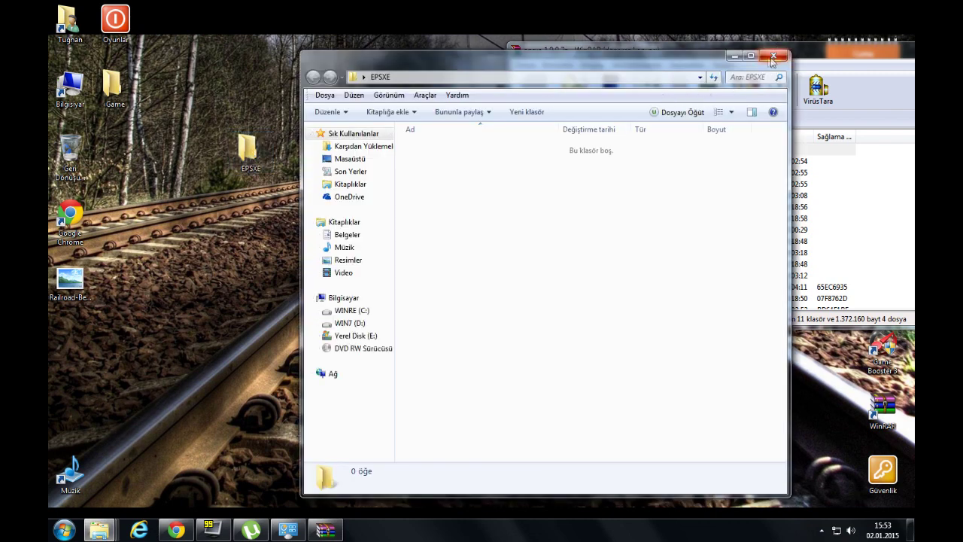
click(773, 54)
Extract all the archive's folders and files into the desktop EPSXE folder and close WinRAR.
drag(602, 55, 423, 47)
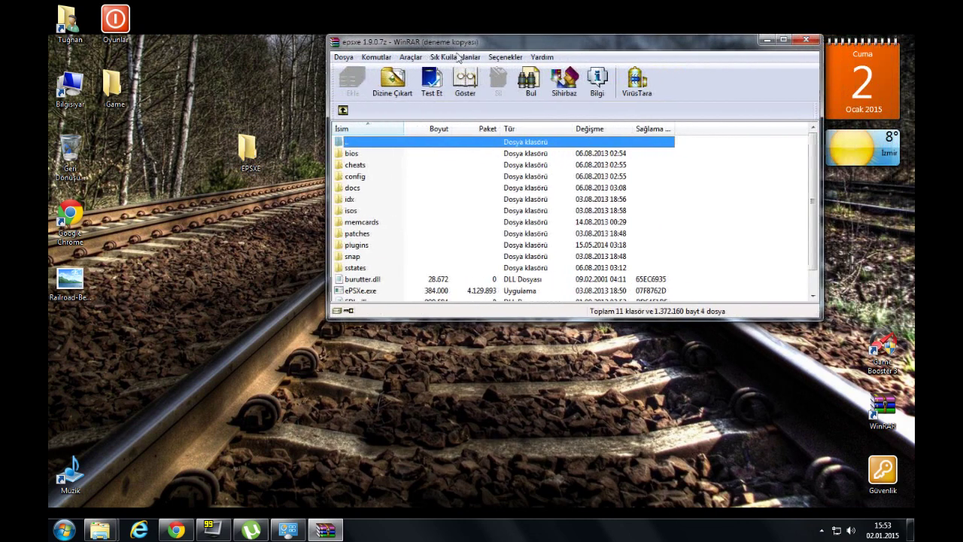
drag(692, 150, 535, 307)
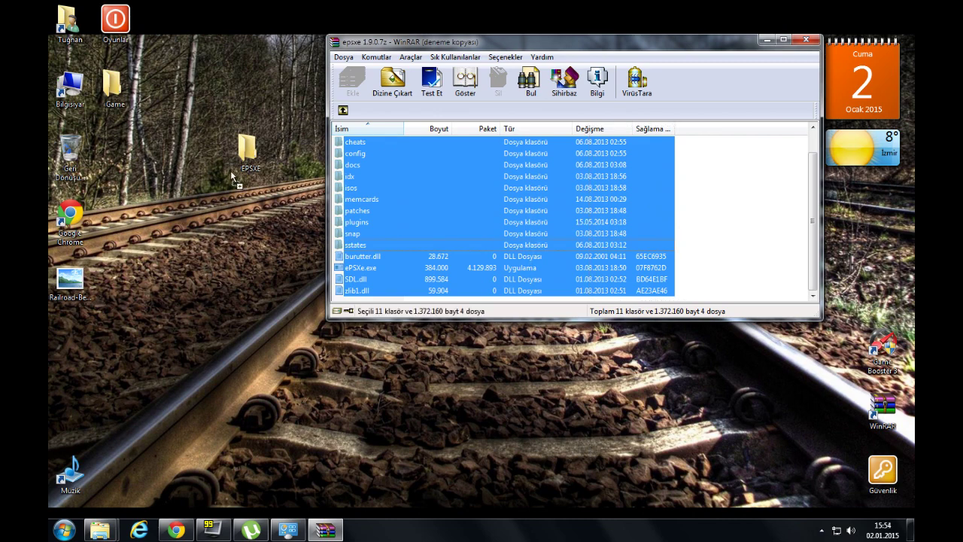
drag(232, 178, 241, 160)
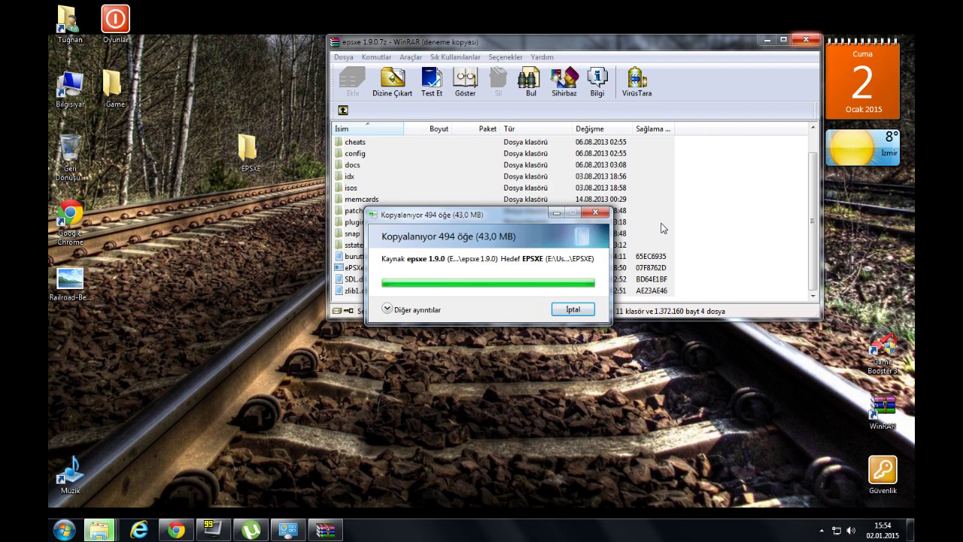
click(806, 39)
Rearrange the EPSXE folder and the ePSXe and µTorrent shortcuts on the desktop, and open the EPSXE folder.
drag(476, 132, 478, 149)
drag(521, 215, 702, 216)
drag(432, 217, 654, 221)
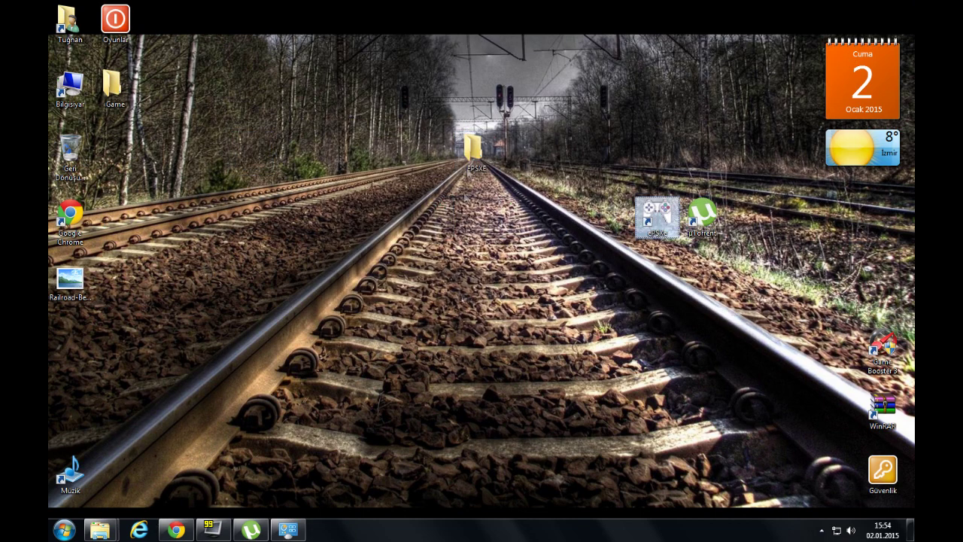
double_click(474, 148)
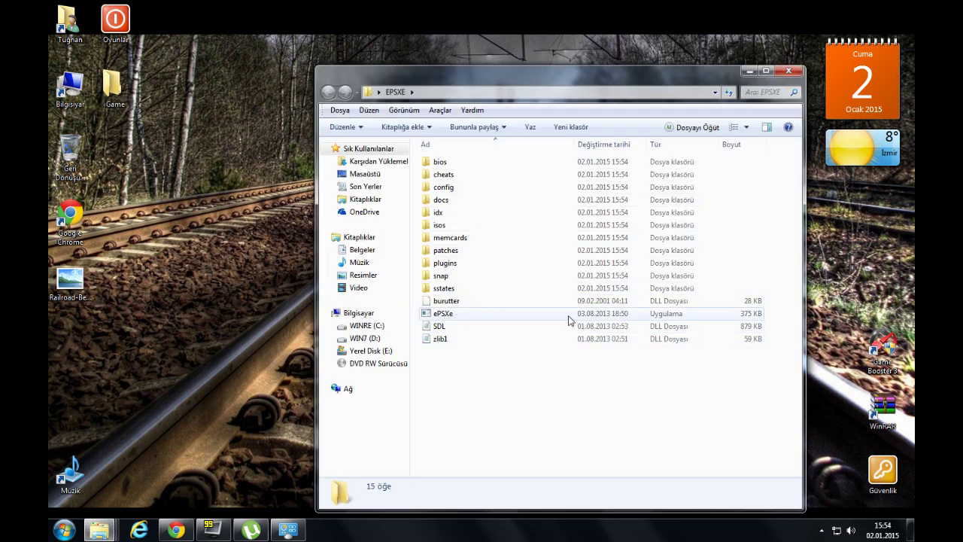
Launch ePSXe from the EPSXE folder and open its configuration wizard guide.
double_click(431, 315)
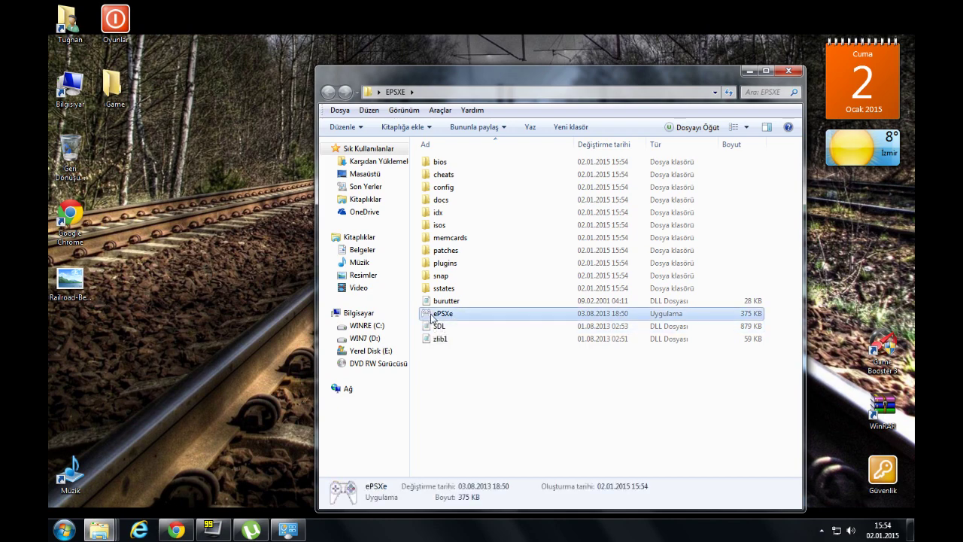
drag(158, 8, 363, 75)
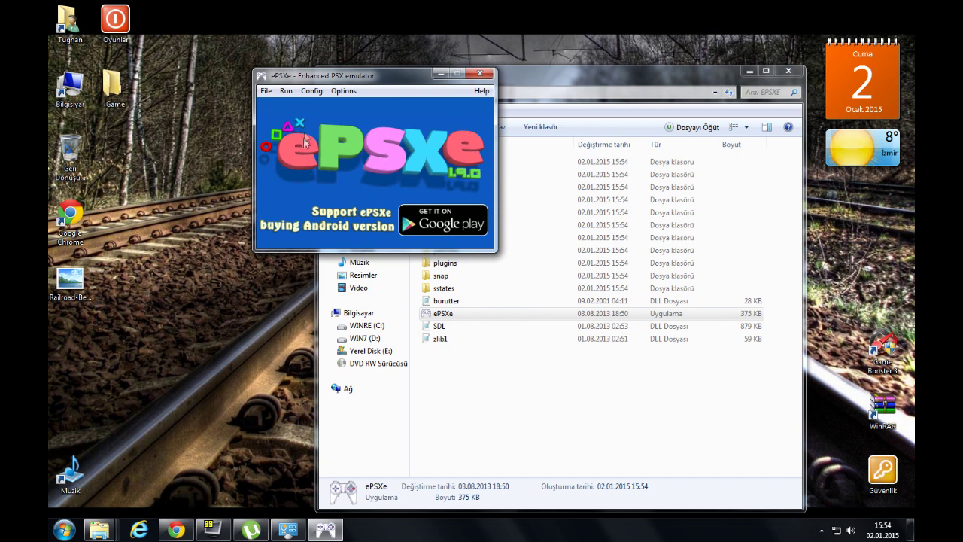
click(314, 95)
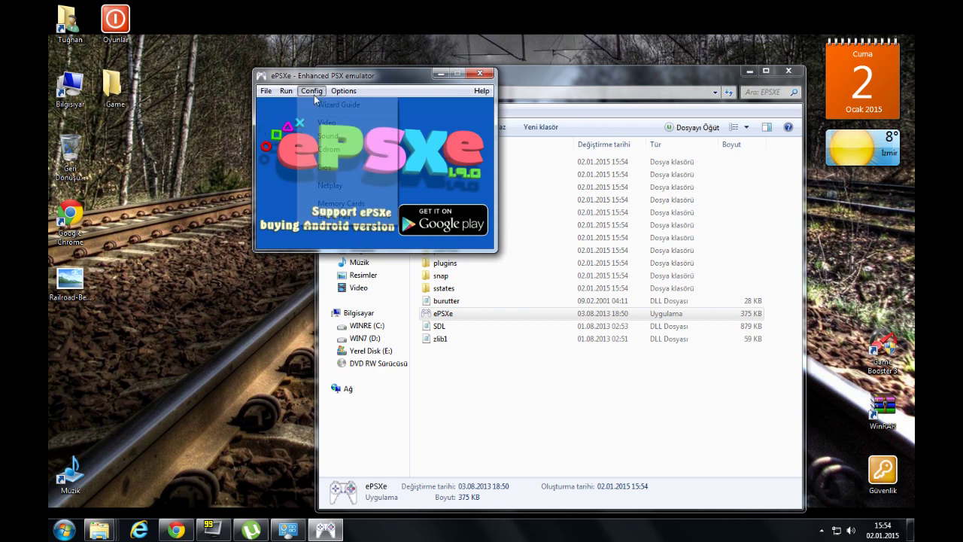
click(322, 105)
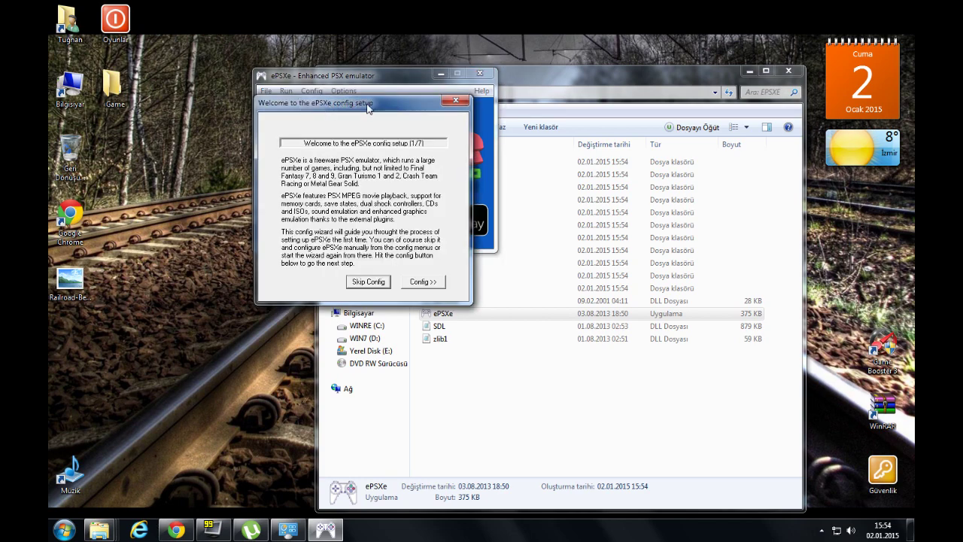
drag(368, 108, 608, 117)
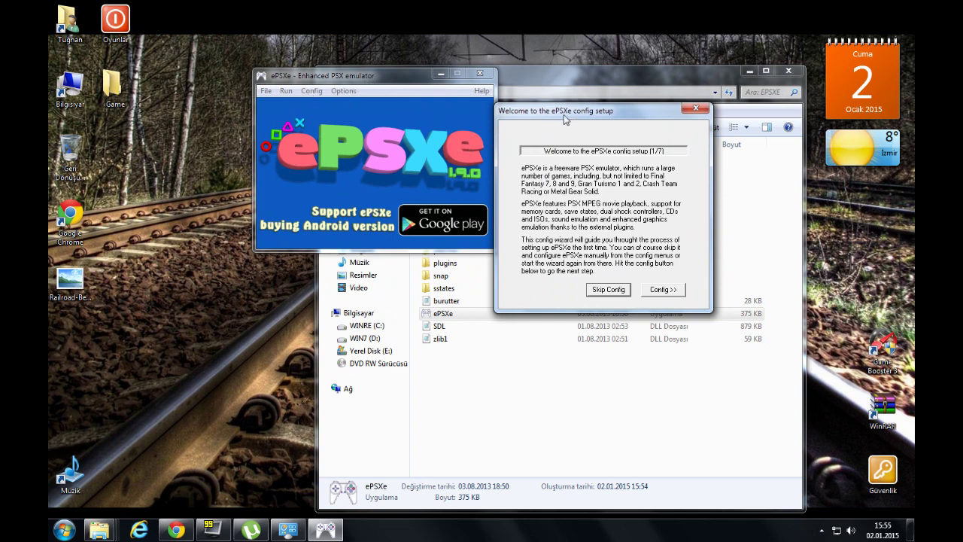
drag(564, 118, 418, 99)
Proceed to the wizard's BIOS page and choose the scph1001 - USA (Recommended) BIOS.
click(517, 271)
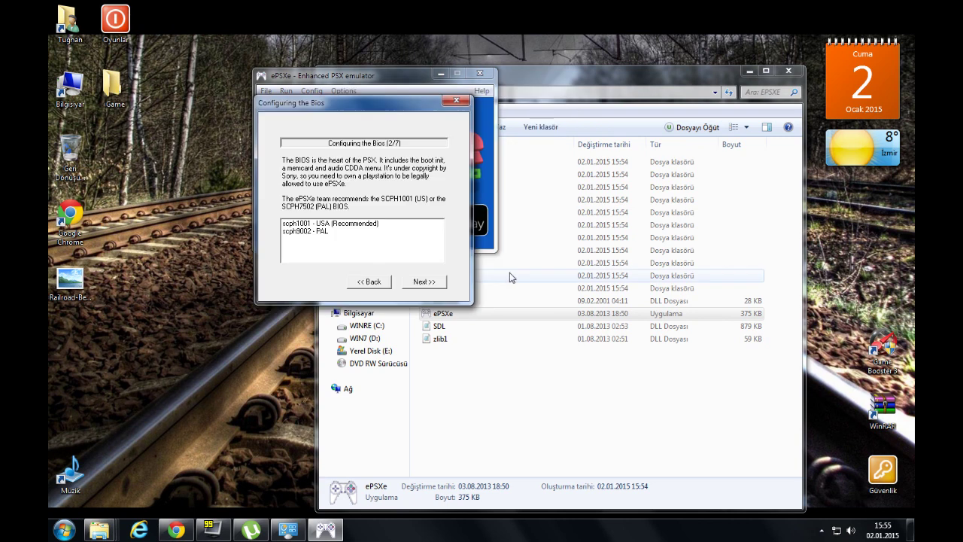
click(309, 224)
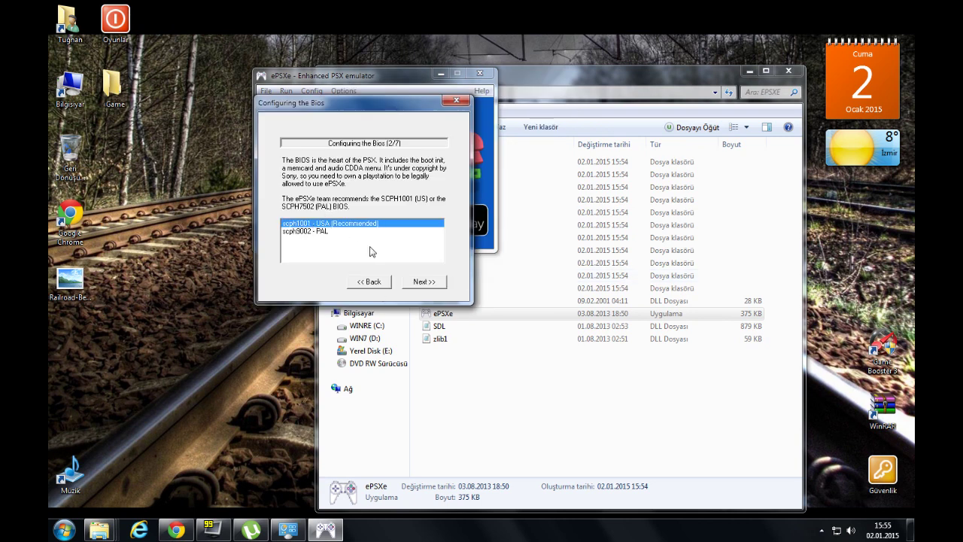
click(424, 282)
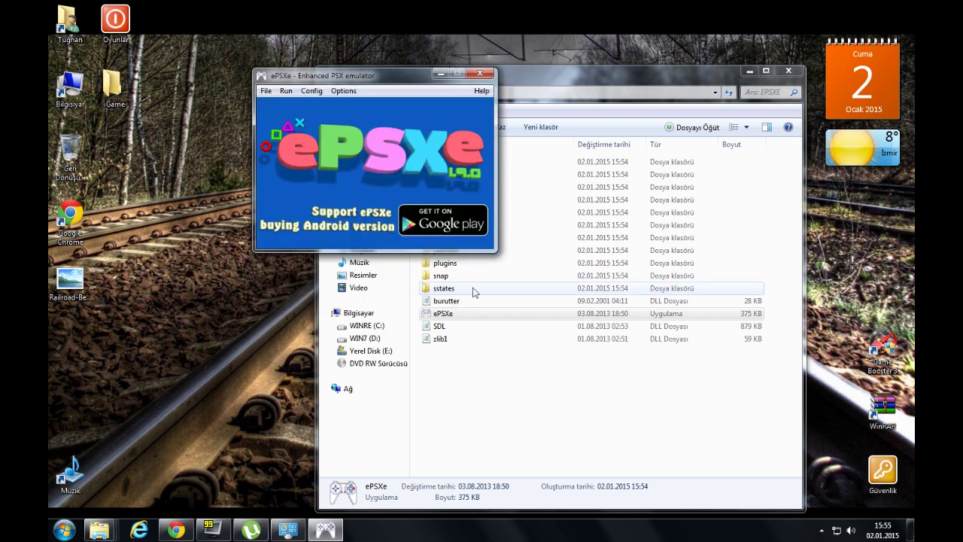
Choose Pete's OpenGL2 Driver 2.9 as the video plugin and accept ePSXe SPU core 1.9.0 for sound.
scroll(442, 265, down, 2)
scroll(442, 265, down, 3)
click(307, 261)
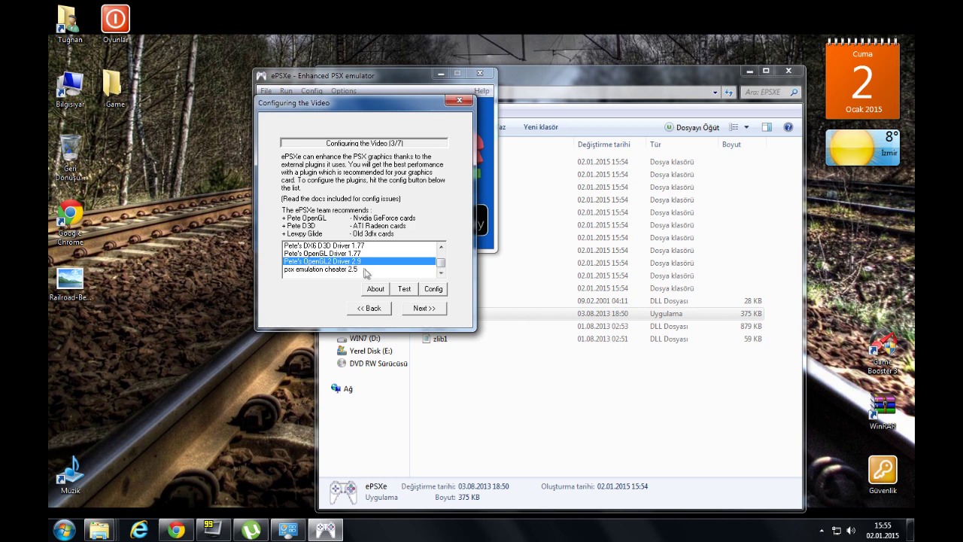
click(423, 307)
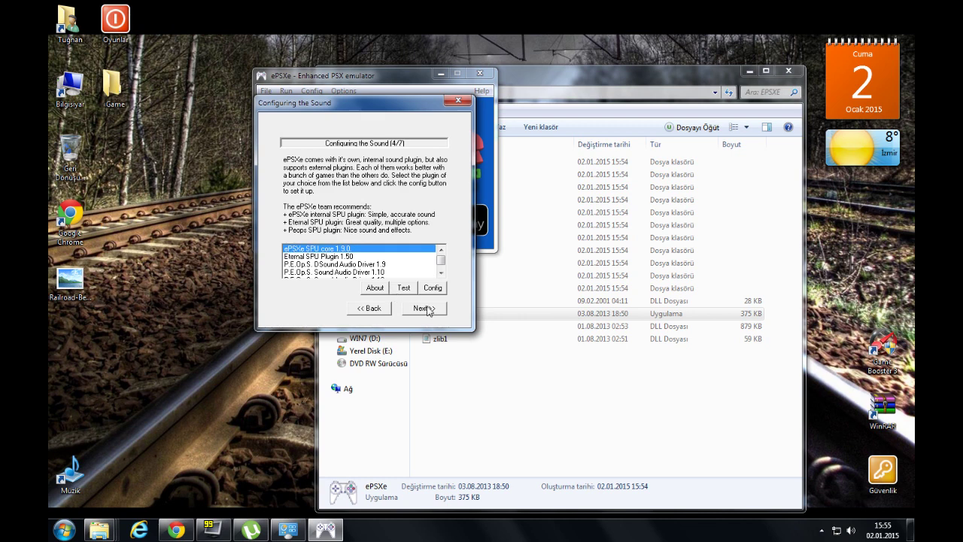
click(425, 309)
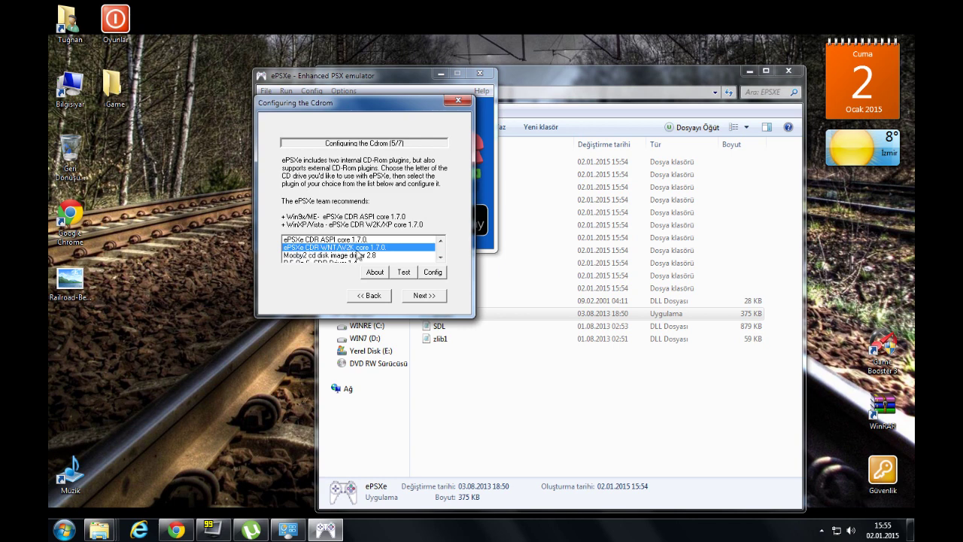
Accept the ePSXe CDR WNT/W2K core 1.7.0 CD-ROM plugin and the default Controller 1 mapping, finishing the wizard.
click(425, 296)
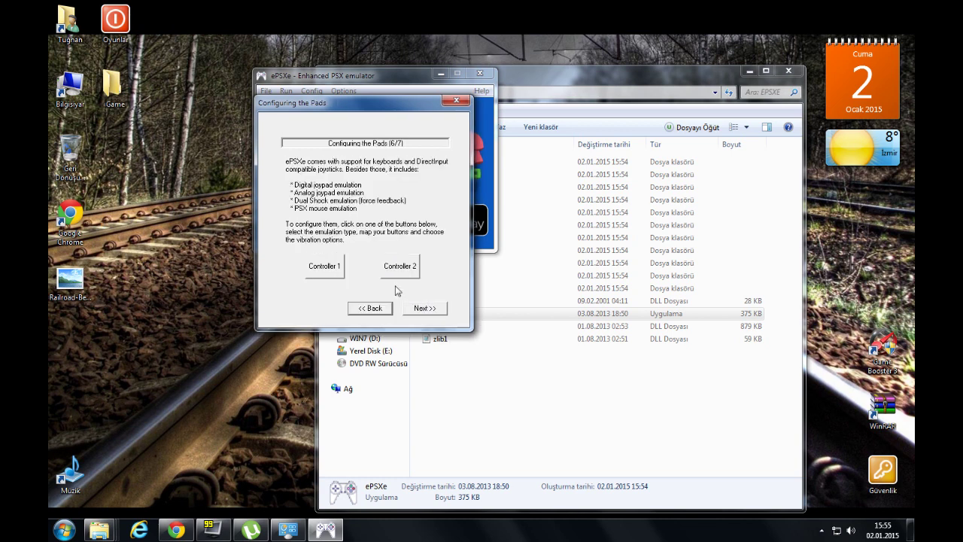
click(324, 266)
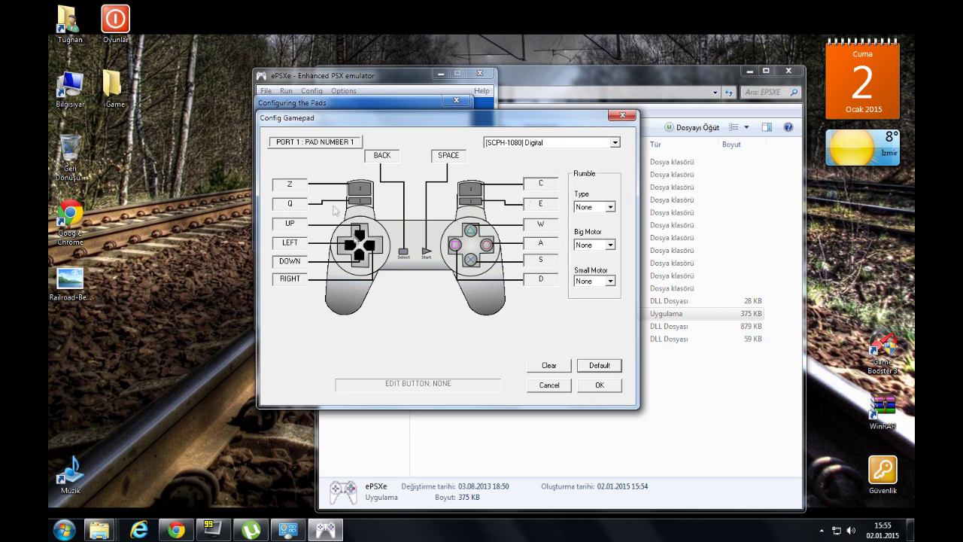
click(597, 386)
click(422, 310)
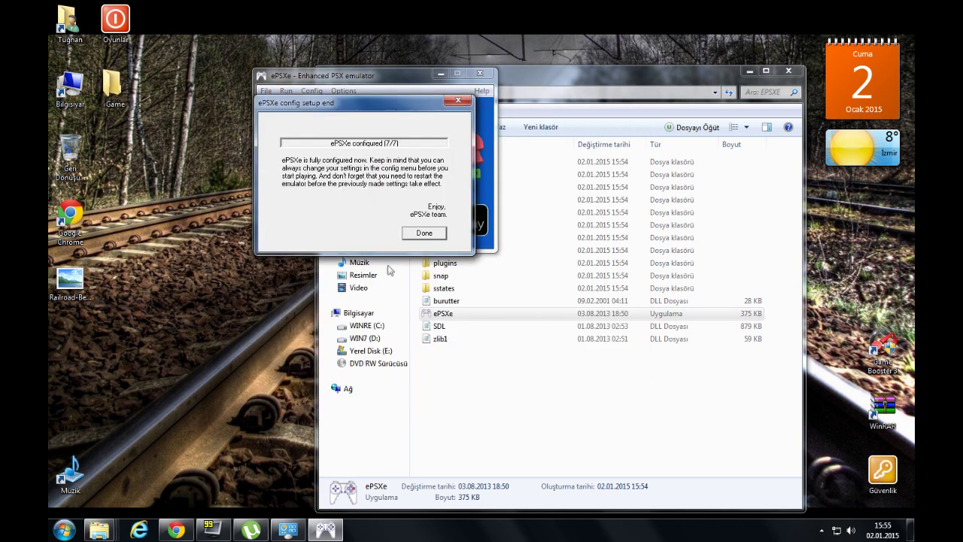
click(424, 233)
Open the configuration of Pete's OpenGL2 Driver 2.9 from the video settings and move its window fully into view.
click(309, 91)
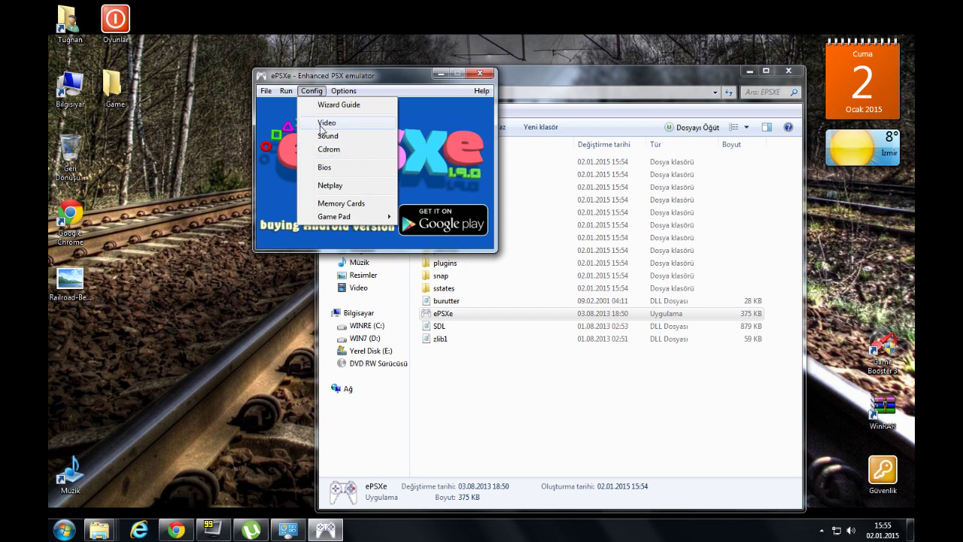
click(322, 125)
click(355, 187)
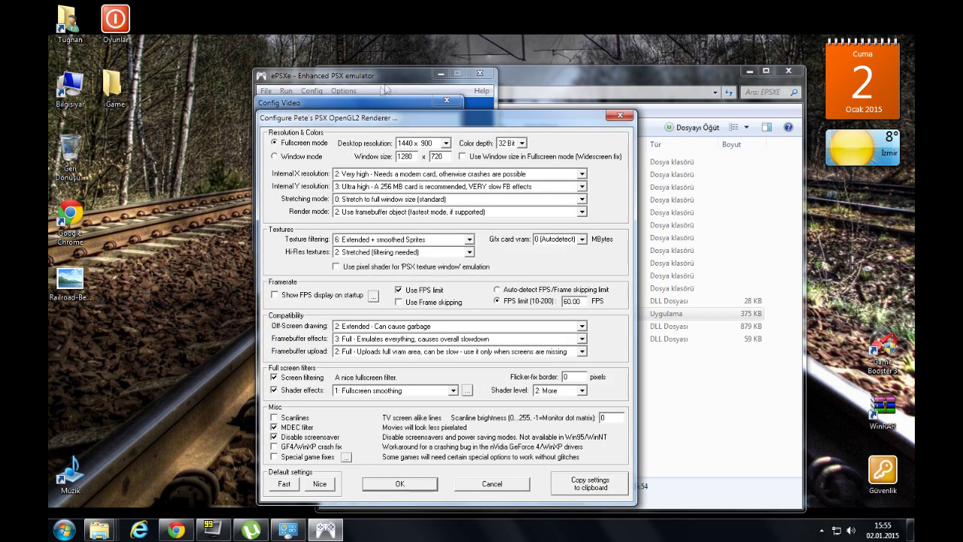
key(Escape)
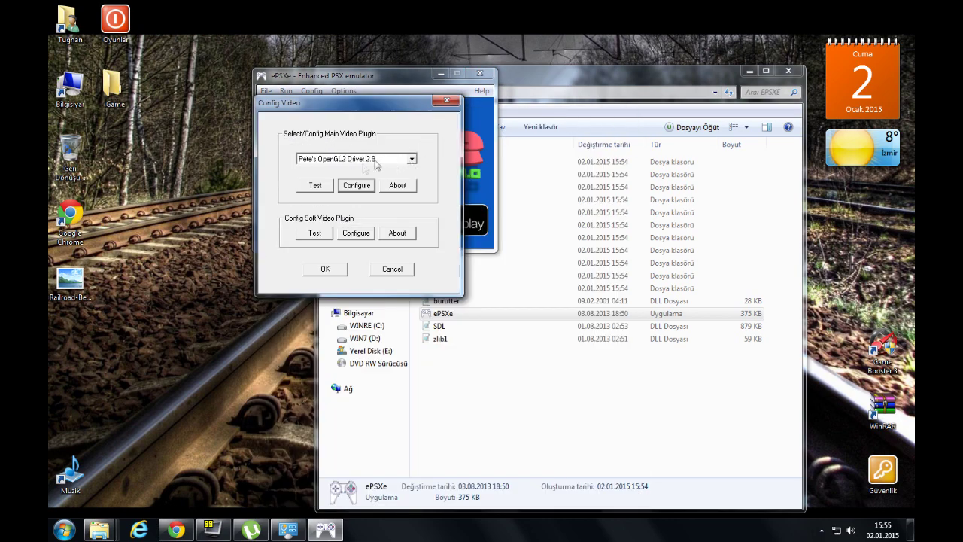
click(359, 186)
drag(500, 122, 531, 78)
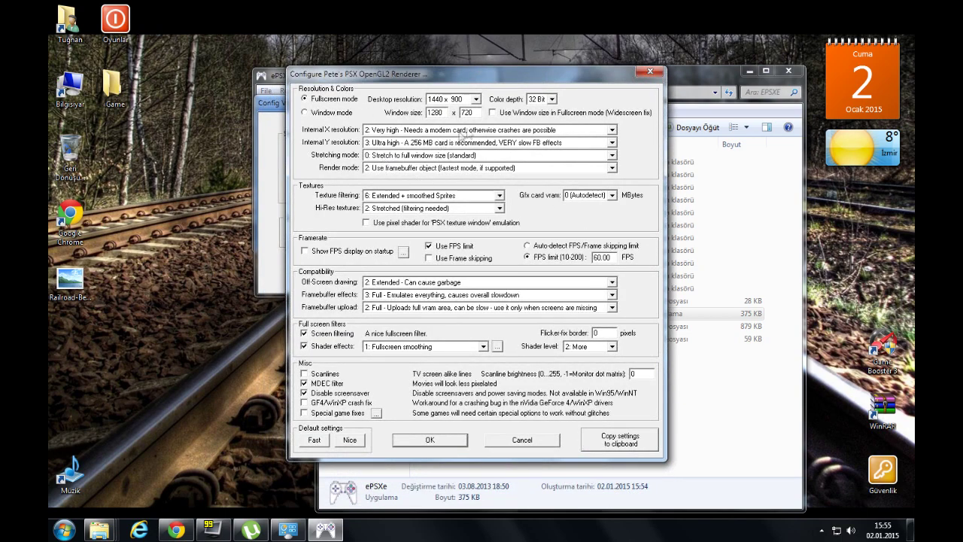
Set the fullscreen desktop resolution to 1440 x 900 and the color depth to 32 Bit.
click(475, 99)
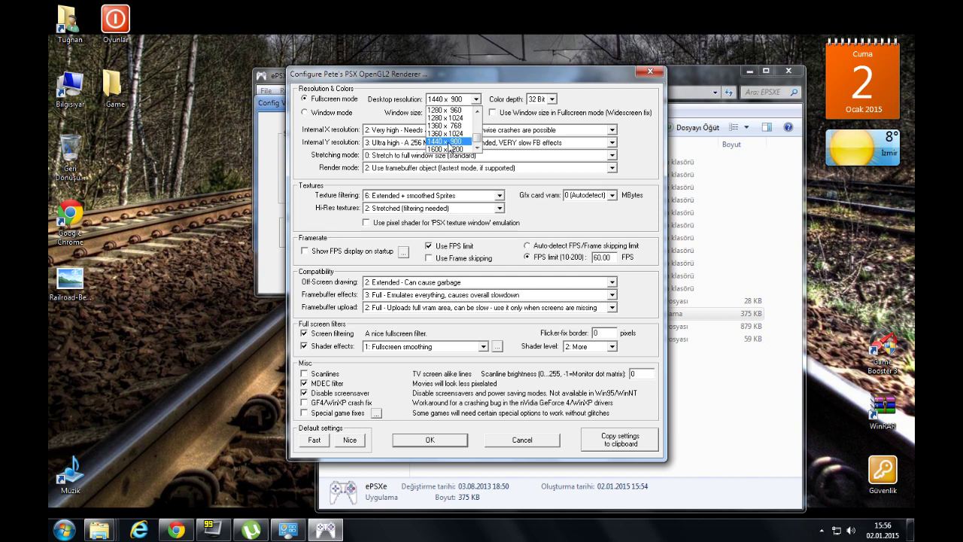
click(450, 142)
click(552, 99)
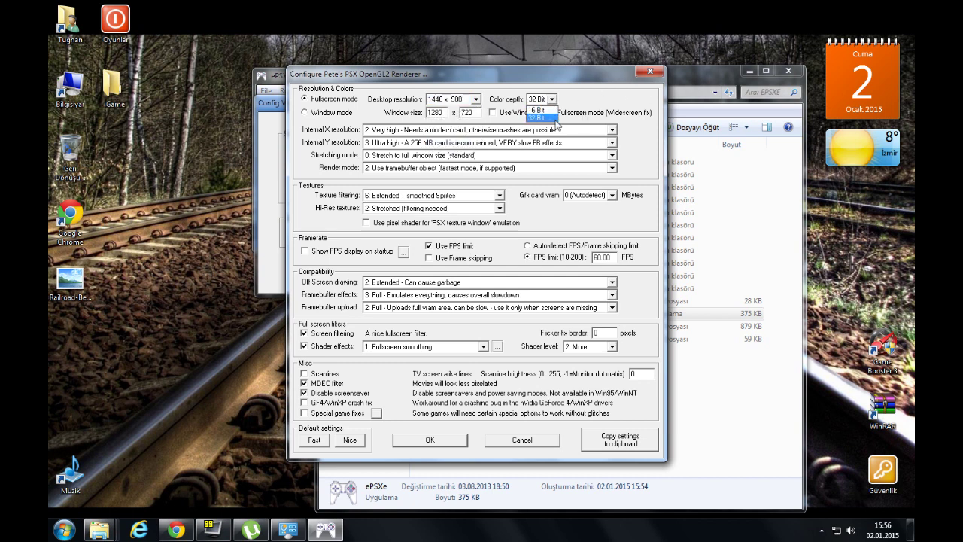
click(550, 120)
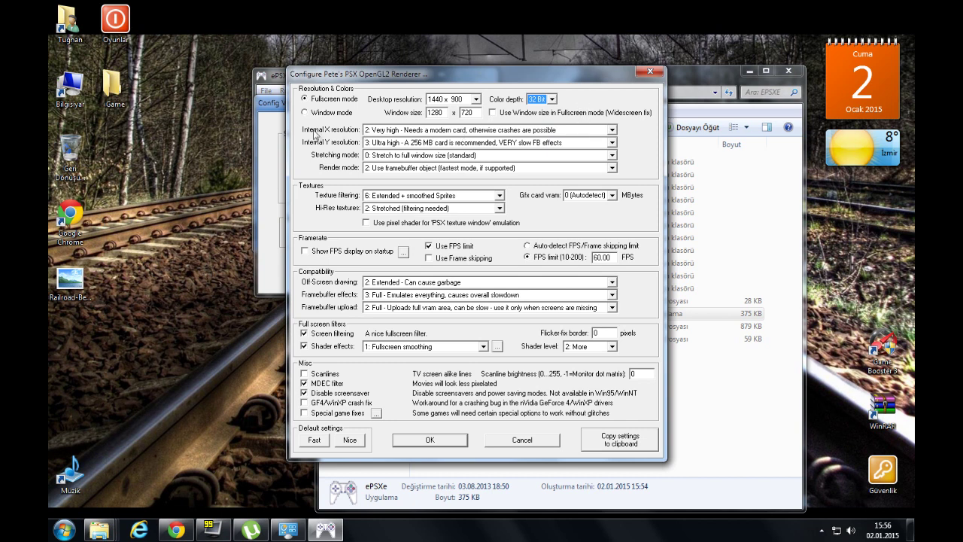
Set the internal X resolution to 2: Very high and the internal Y resolution to 3: Ultra high.
click(437, 131)
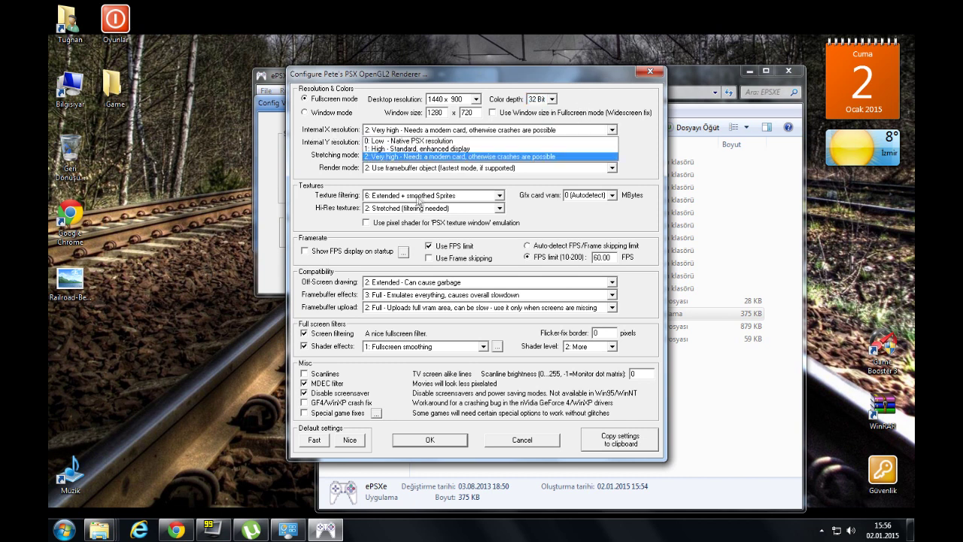
click(399, 156)
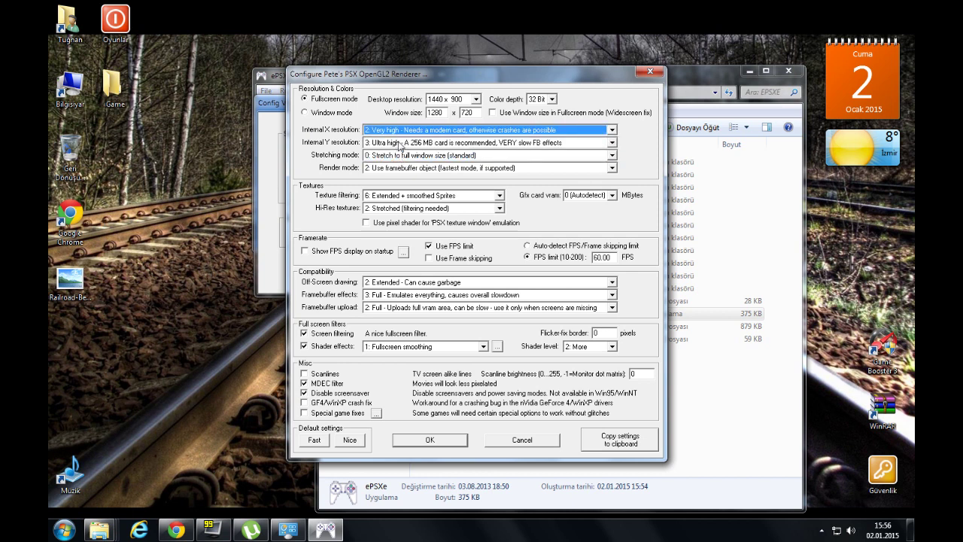
click(399, 143)
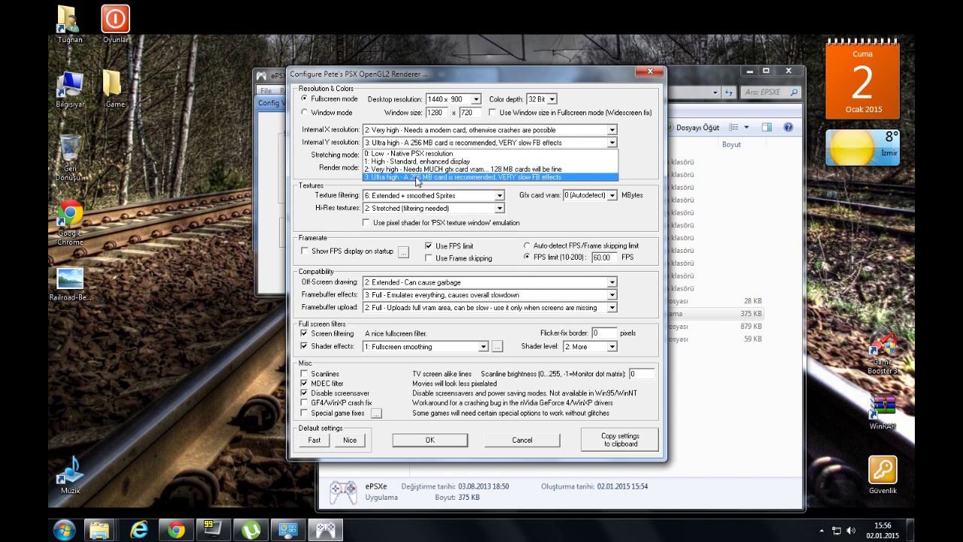
click(409, 178)
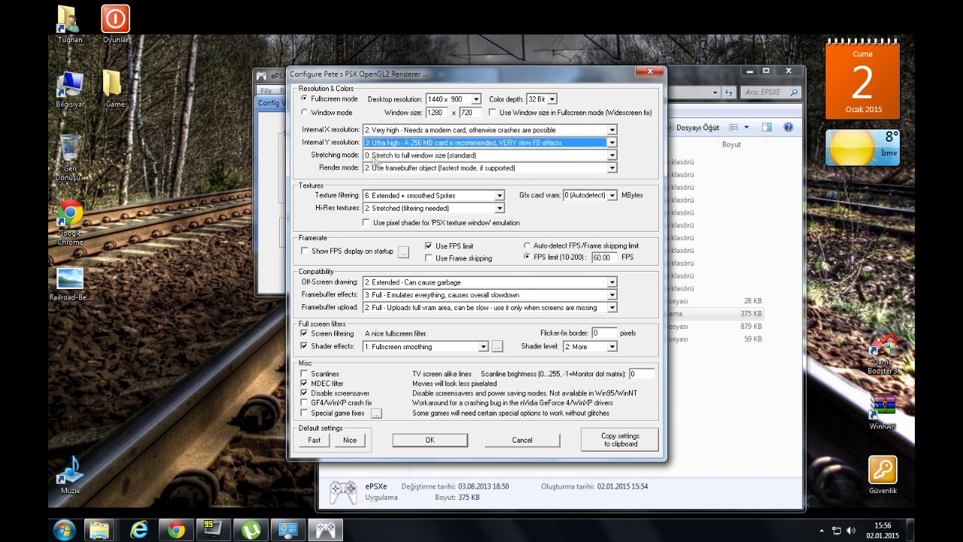
Set the render mode to 2: Use framebuffer object and texture filtering to 6: Extended + smoothed Sprites.
click(381, 167)
click(444, 193)
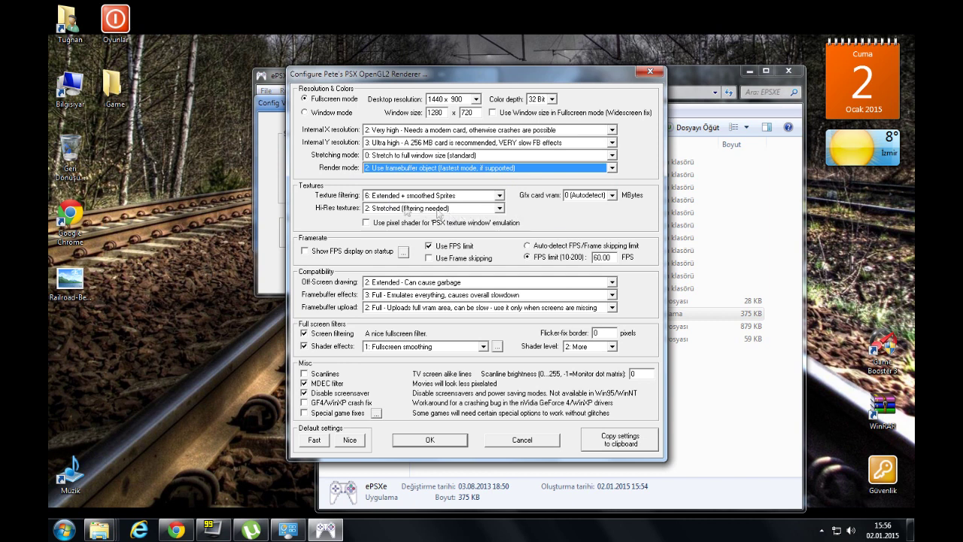
click(397, 198)
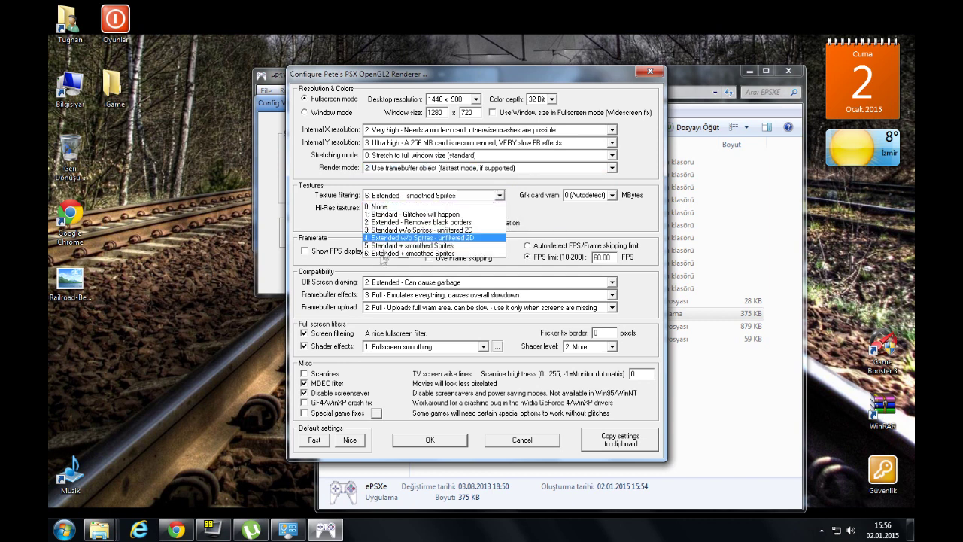
click(389, 254)
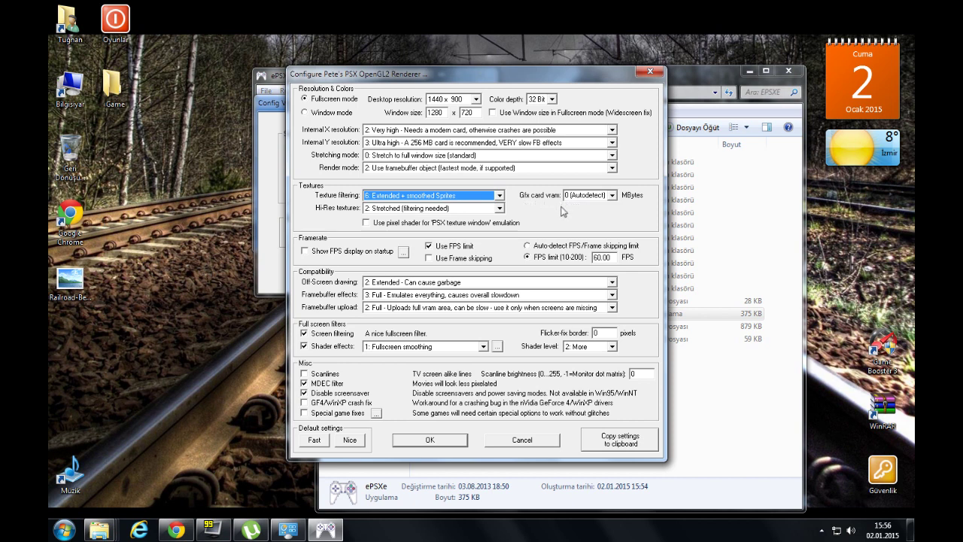
Set the graphics card VRAM to 0 (Autodetect) and Hi-Res textures to 2: Stretched (filtering needed).
key(Tab)
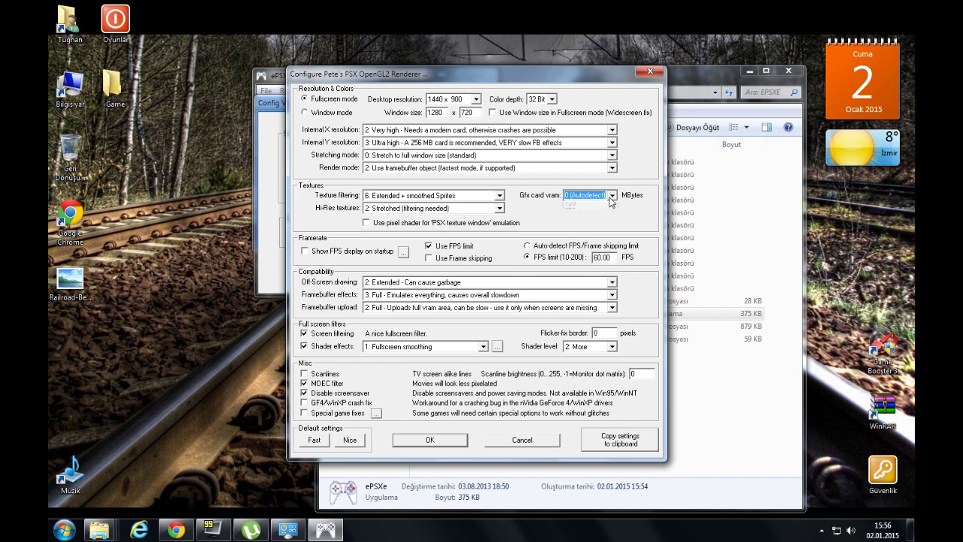
click(593, 215)
click(471, 208)
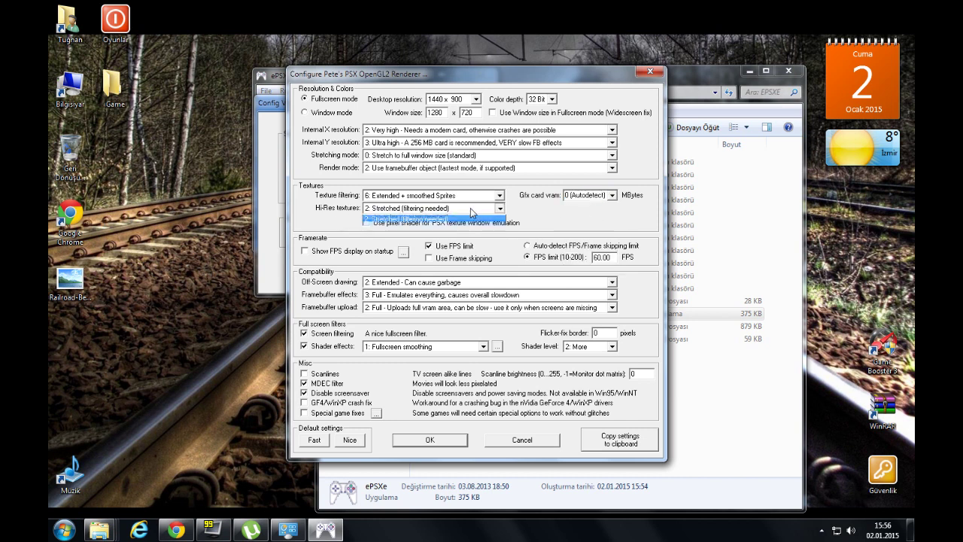
click(445, 231)
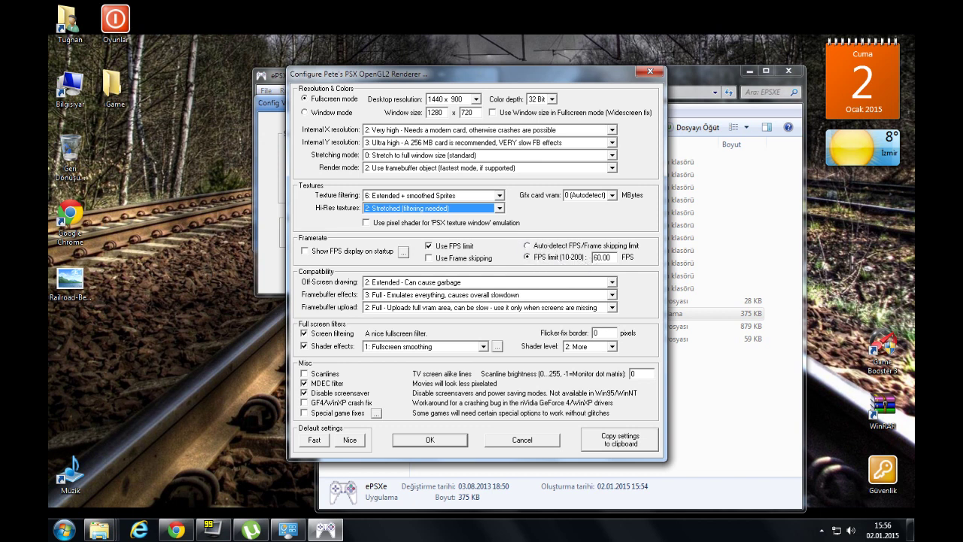
Set off-screen drawing to 2: Extended, framebuffer effects to 3: Full, and framebuffer upload to 2: Full in the compatibility settings.
double_click(602, 257)
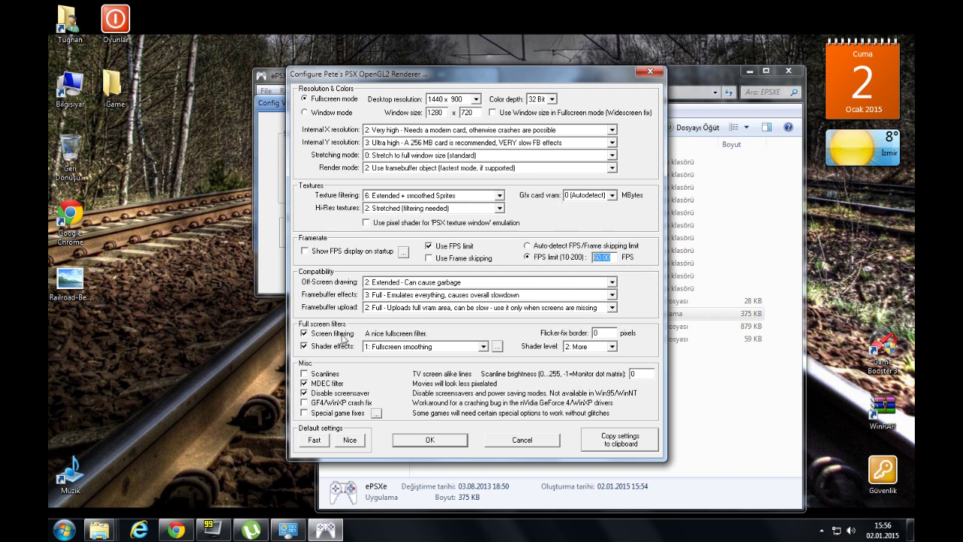
click(433, 282)
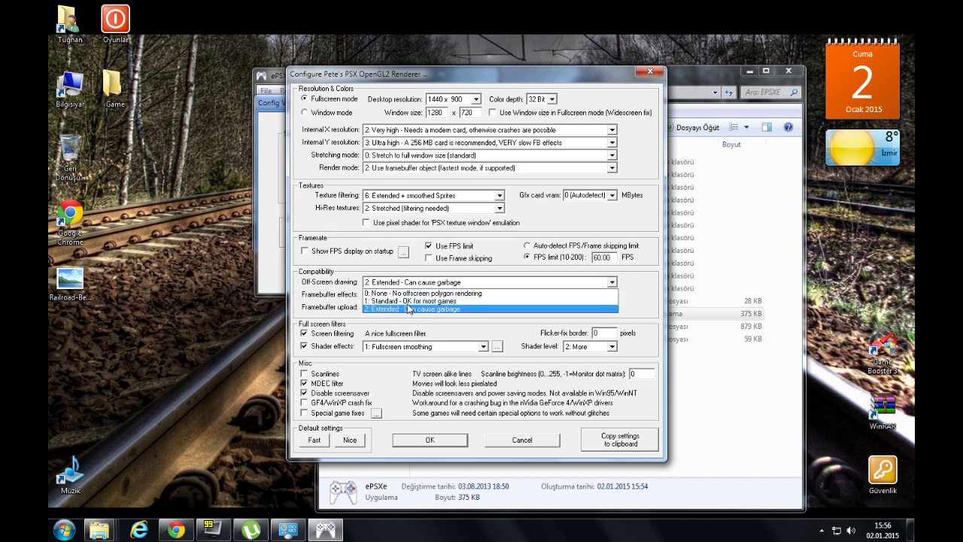
click(406, 303)
click(404, 296)
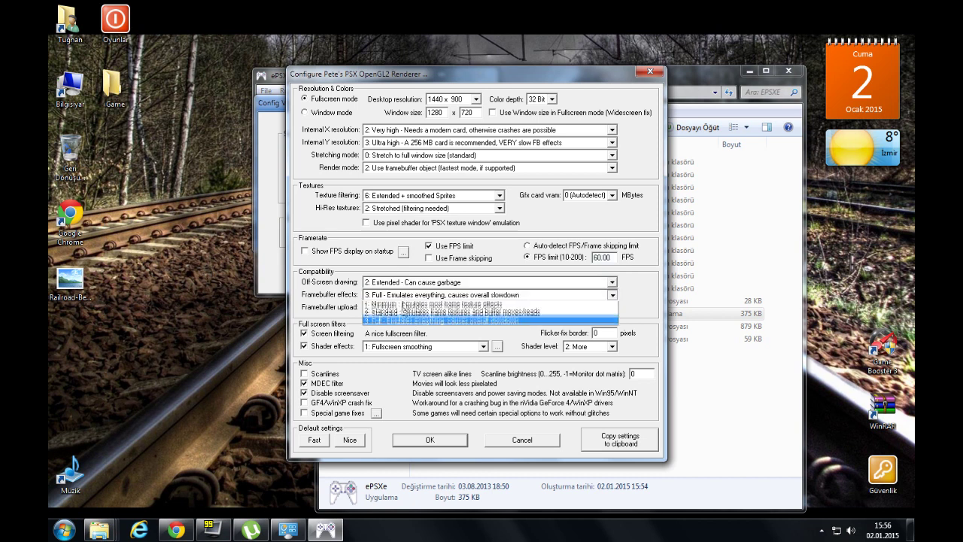
click(386, 330)
click(399, 307)
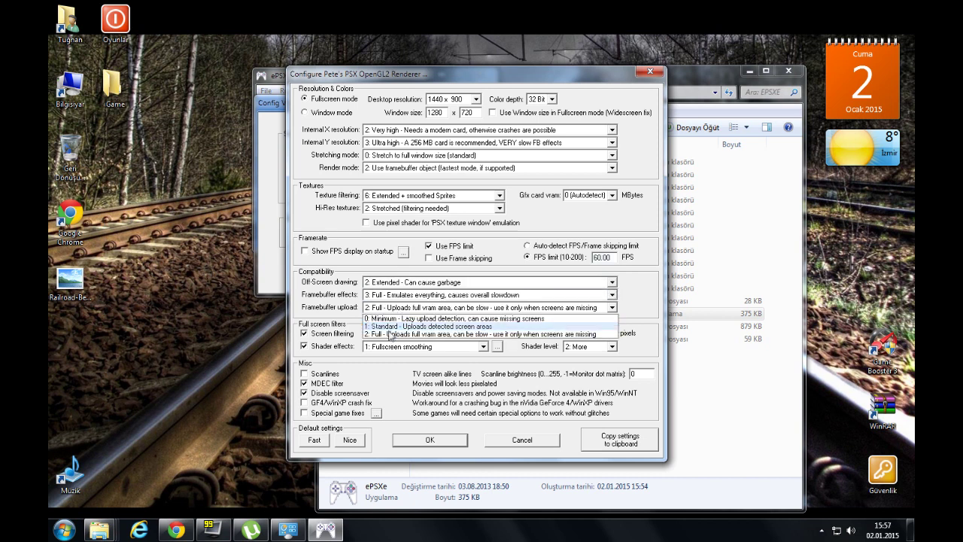
click(393, 332)
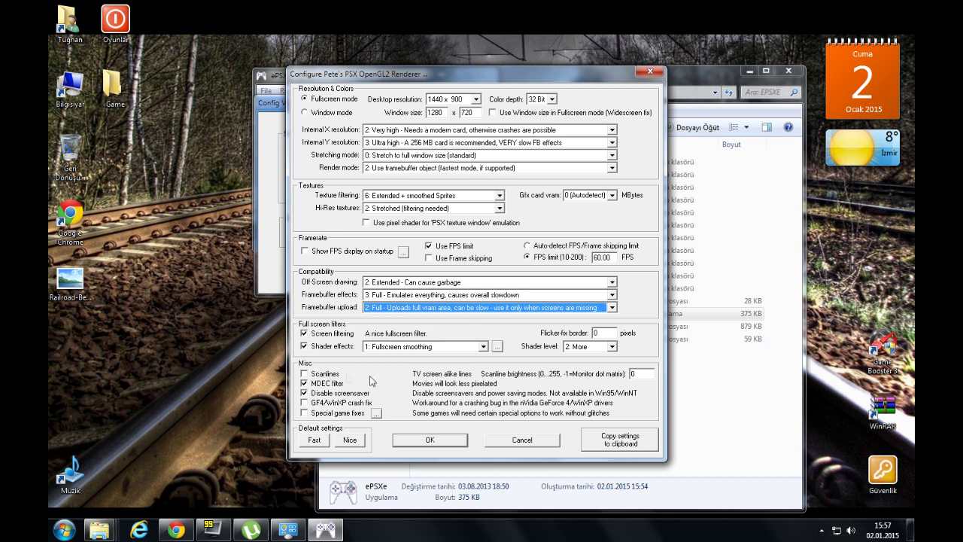
Set shader effects to 1: Fullscreen smoothing and shader level to 2: More, and save the video configuration.
click(439, 348)
click(425, 367)
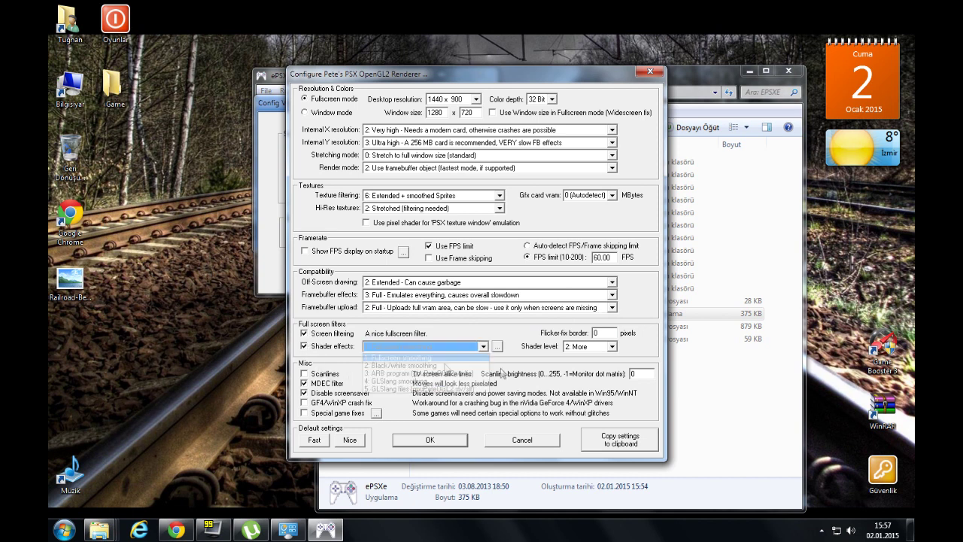
click(611, 348)
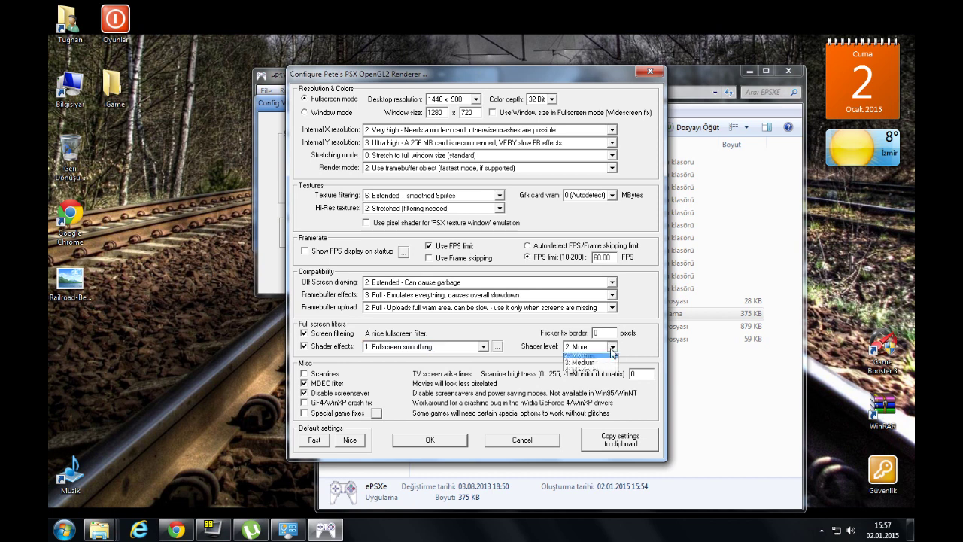
click(602, 368)
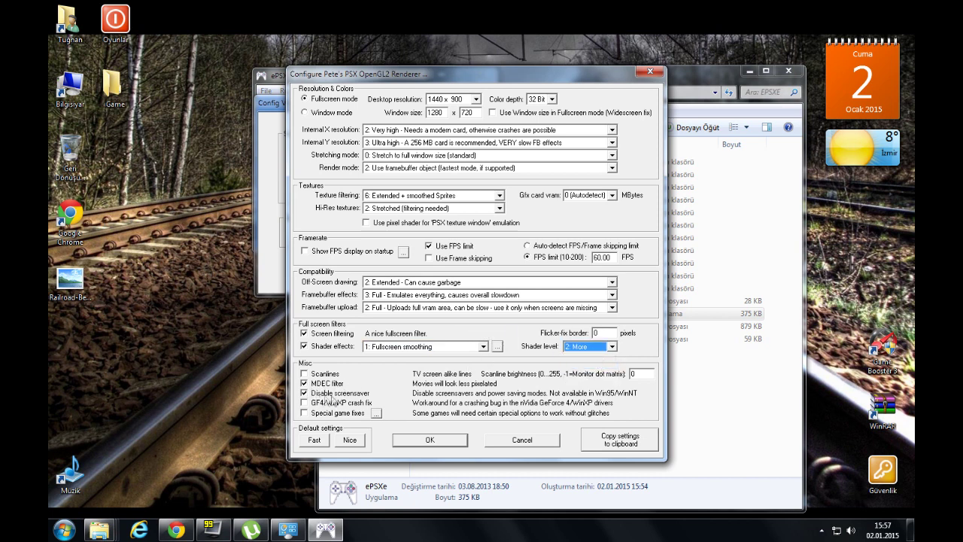
click(435, 440)
click(331, 272)
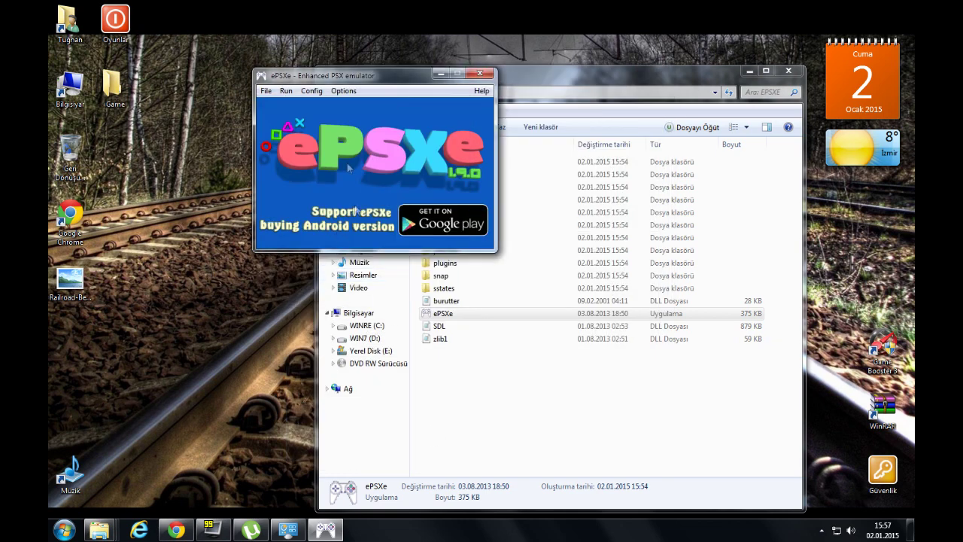
Examine the memory card files available for slots 1 and 2 in the memory card configuration, keeping the current selections.
click(311, 91)
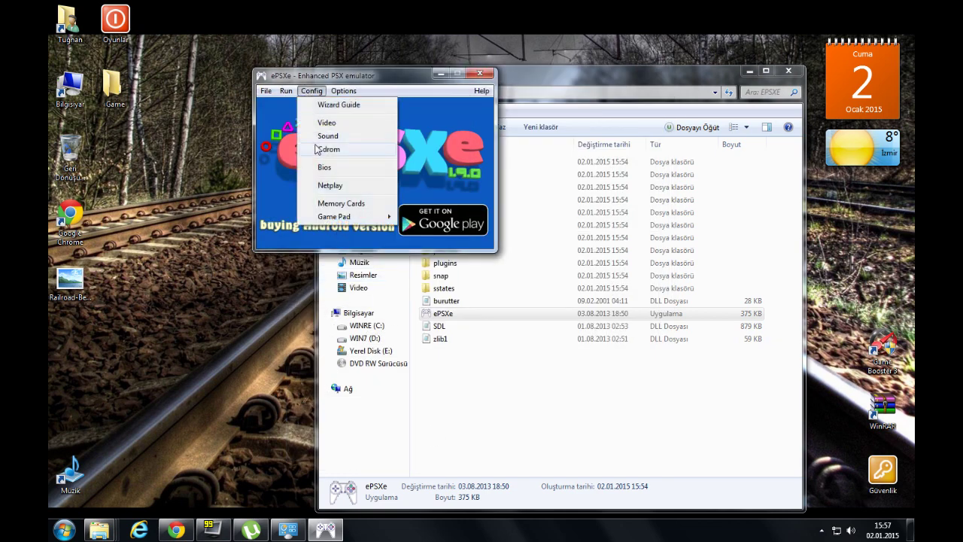
click(356, 207)
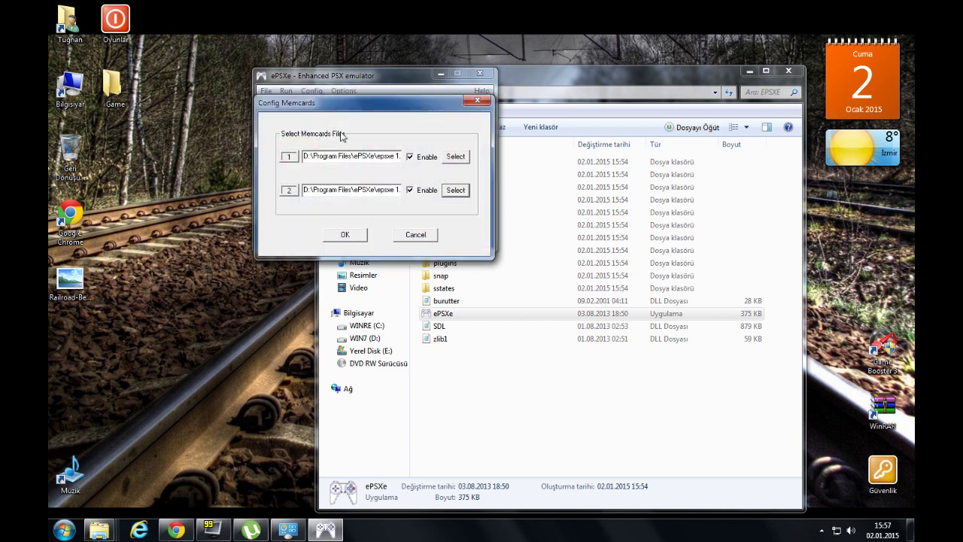
click(456, 156)
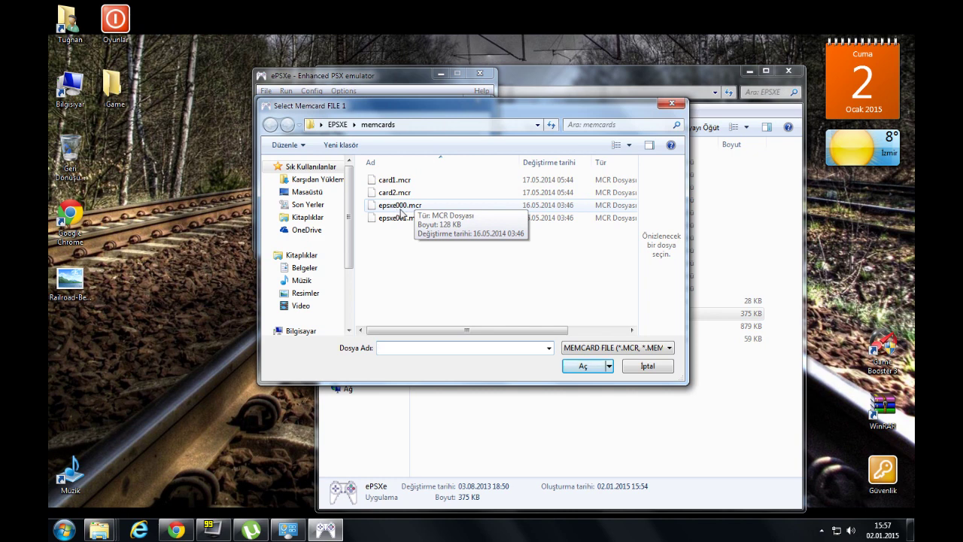
click(670, 103)
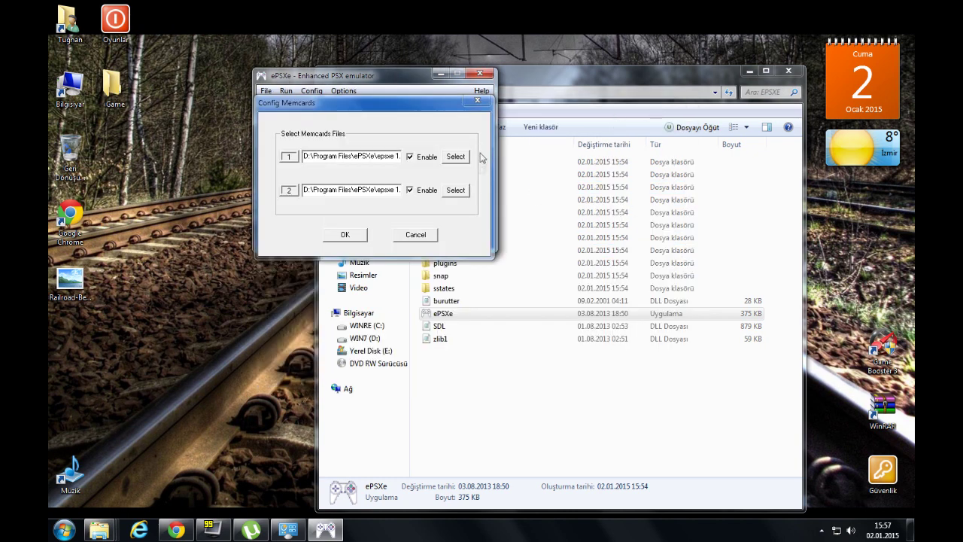
click(462, 190)
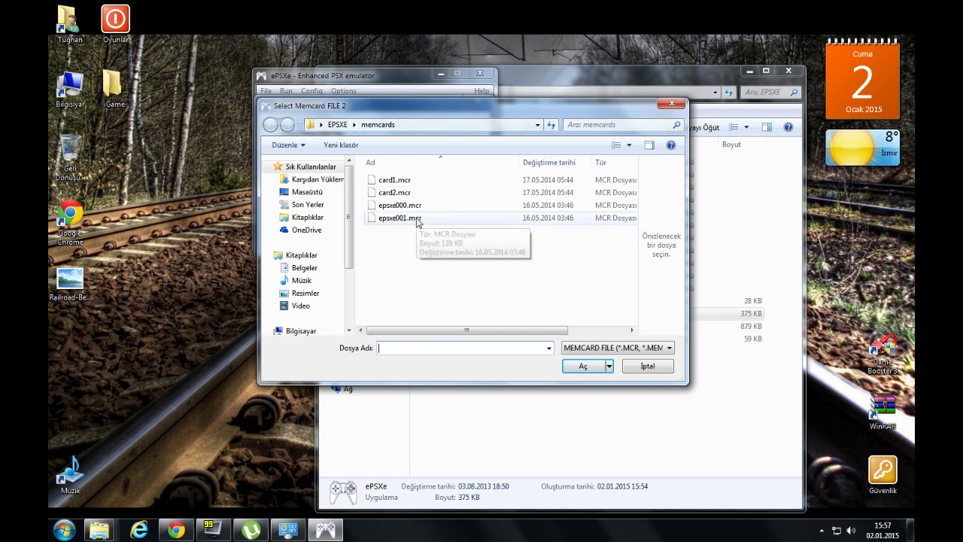
click(670, 103)
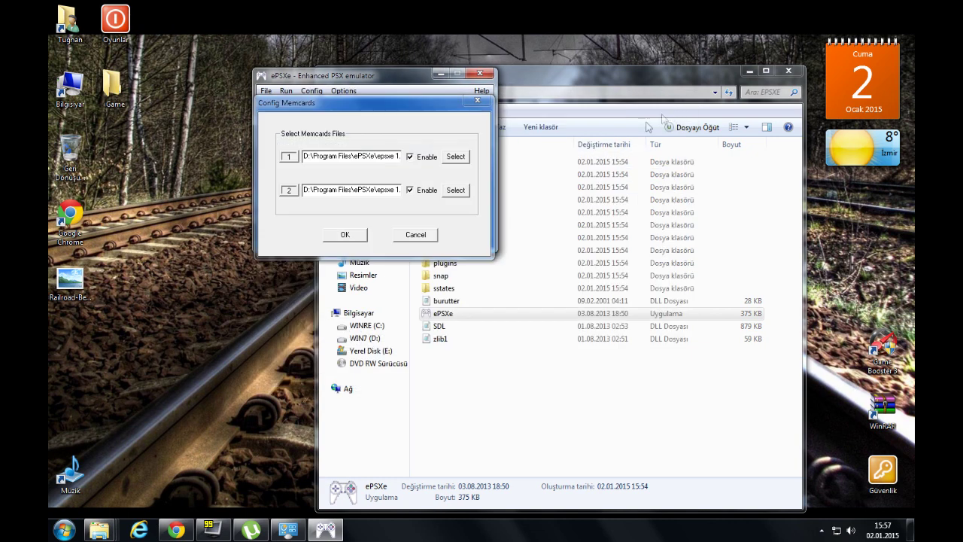
click(345, 234)
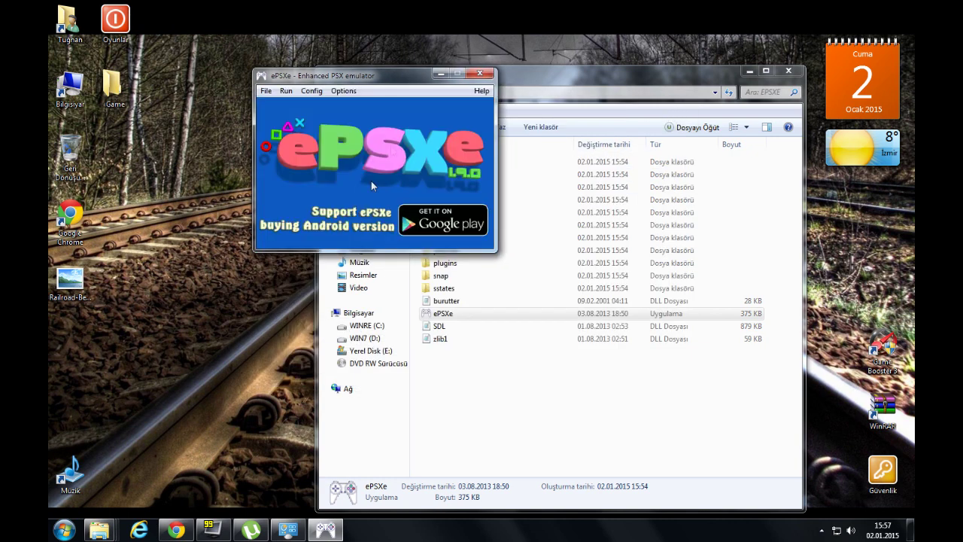
Browse for an ISO to run in the Smack Down folder under Psx Emulatör Oyunları, and close the file picker without loading a game.
click(267, 92)
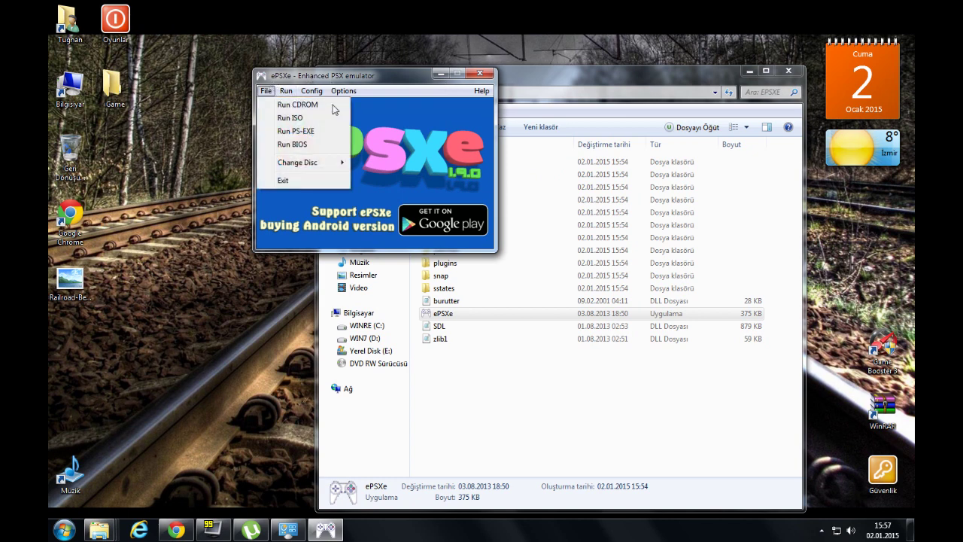
click(271, 120)
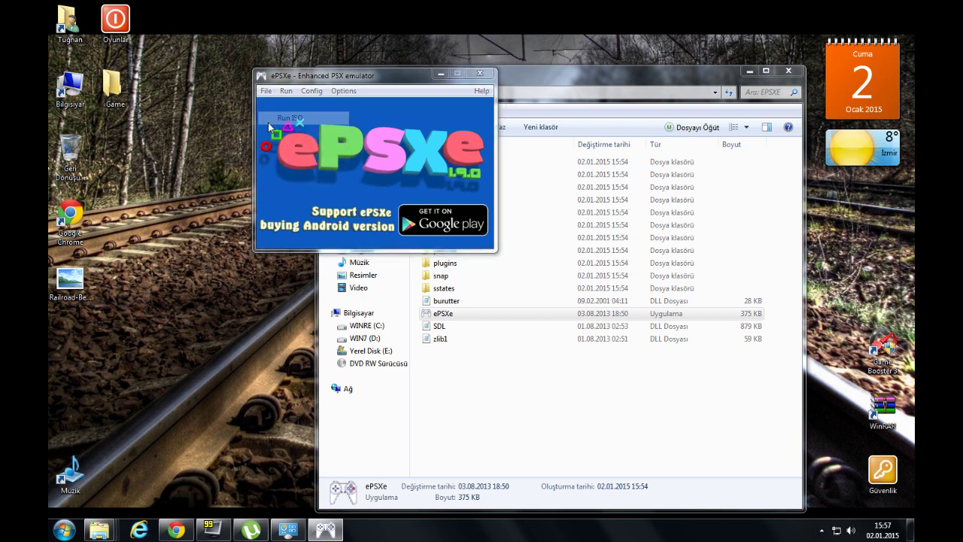
click(331, 193)
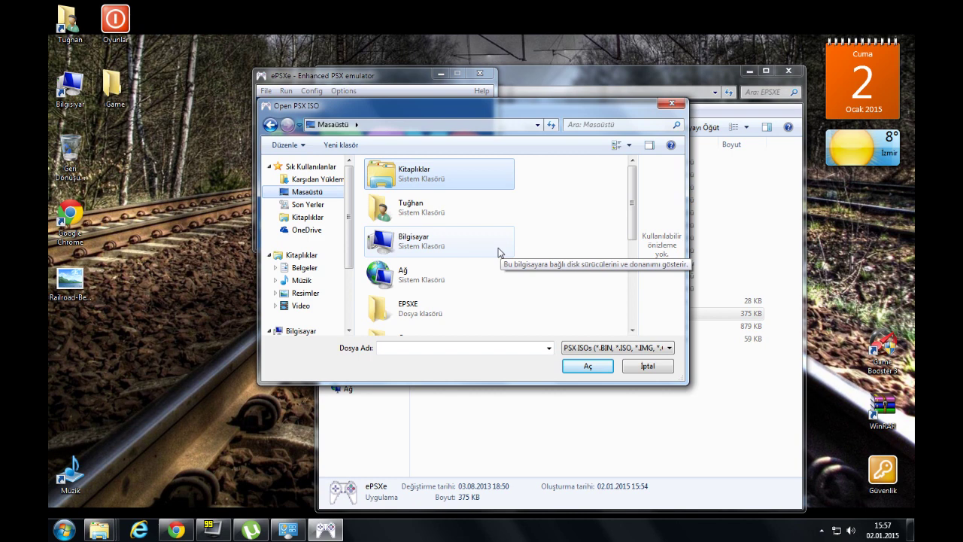
scroll(495, 253, down, 5)
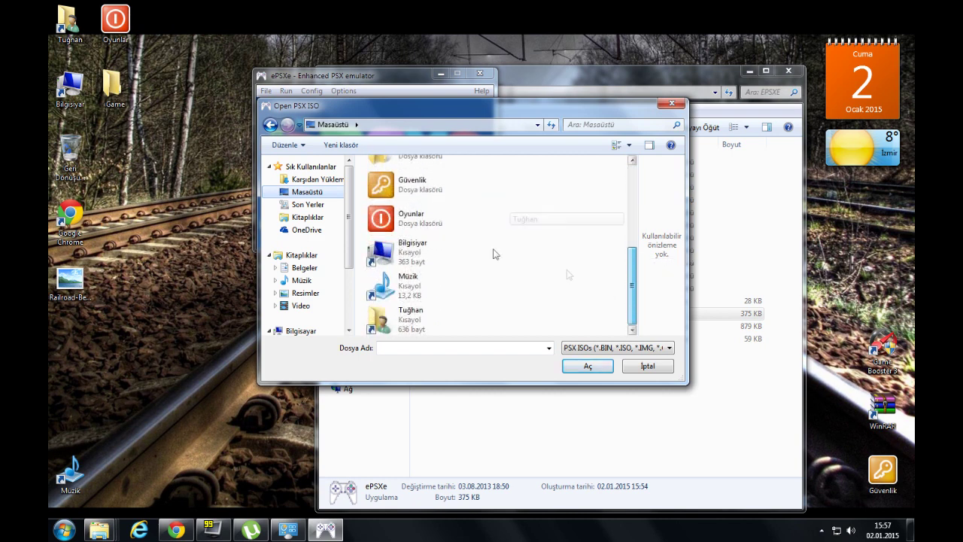
double_click(443, 226)
double_click(440, 194)
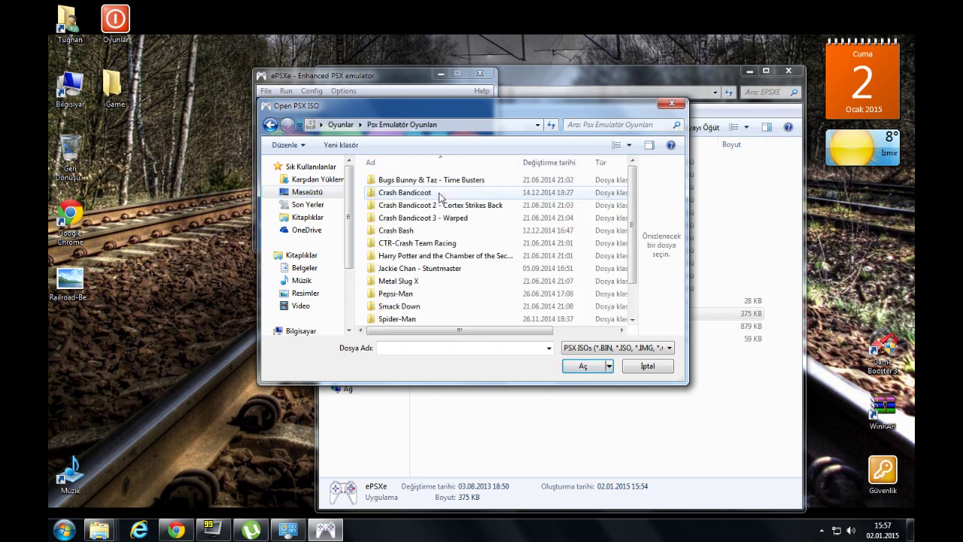
drag(634, 218, 632, 329)
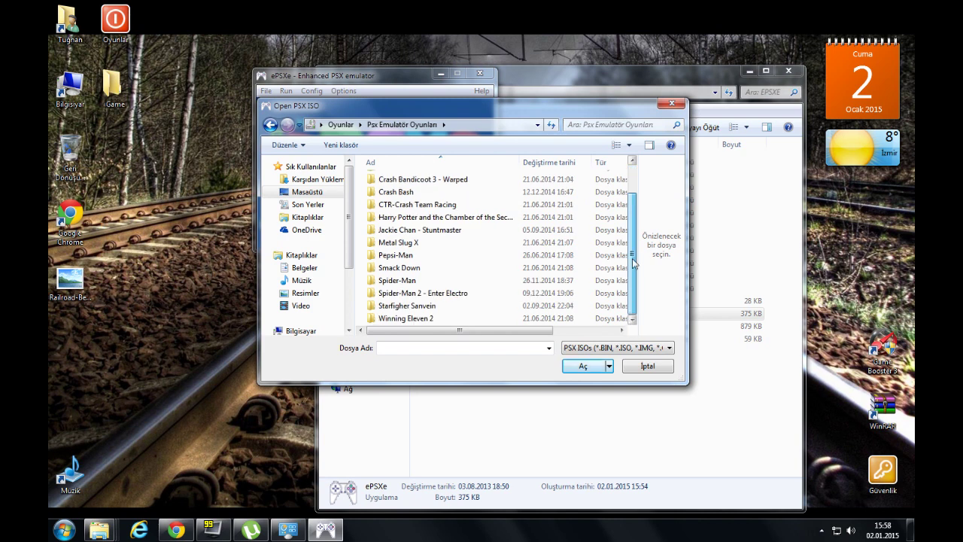
double_click(466, 268)
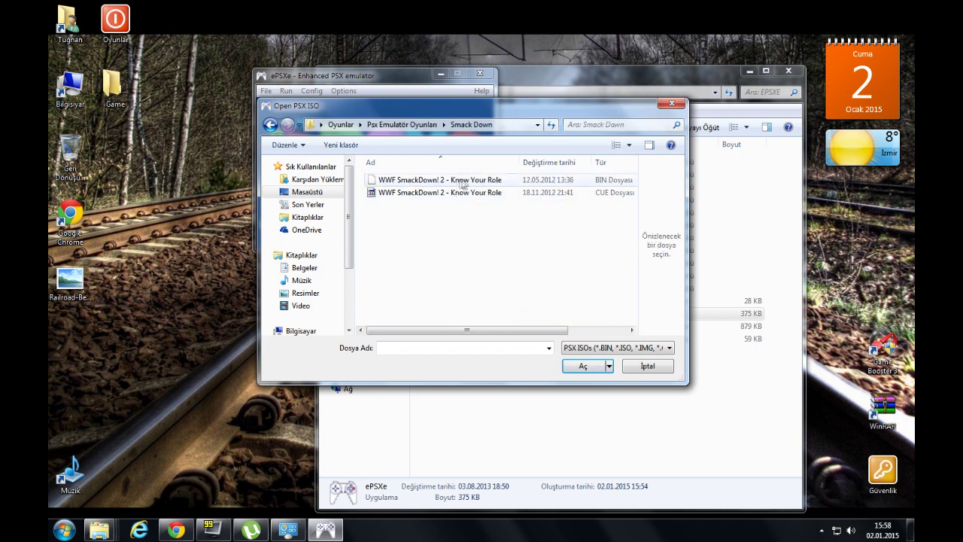
mouse_move(481, 331)
mouse_down()
mouse_move(540, 331)
mouse_move(481, 331)
mouse_up()
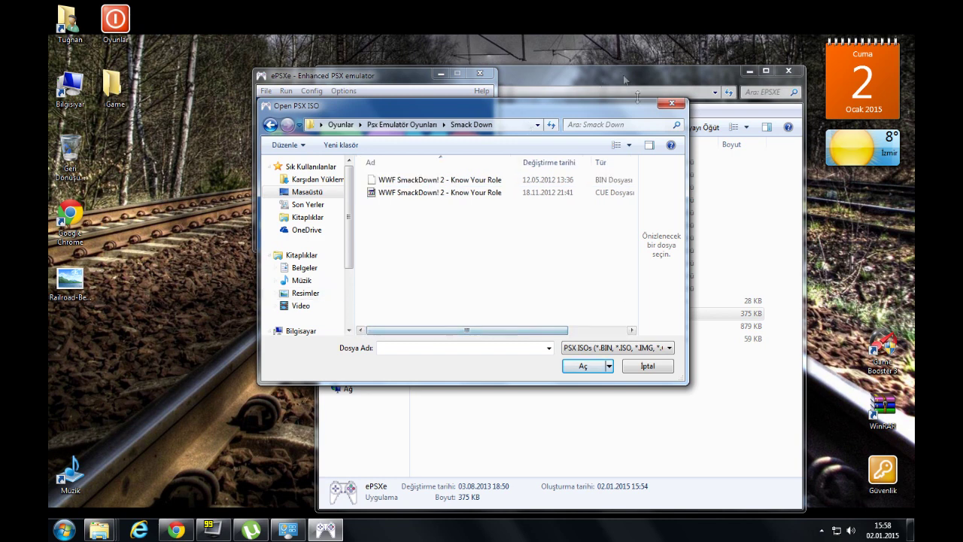
click(670, 103)
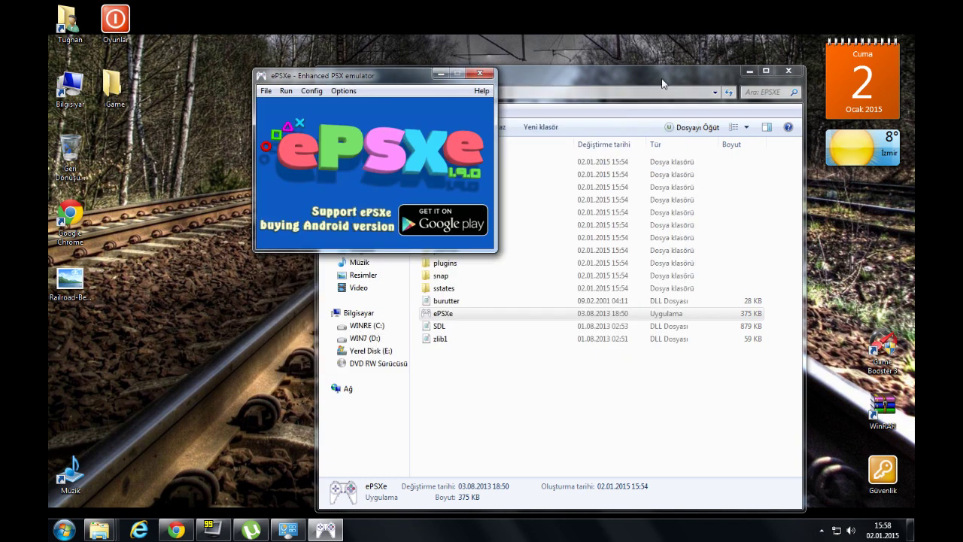
Close the EPSXE folder window, leaving the emulator open on the desktop.
click(662, 82)
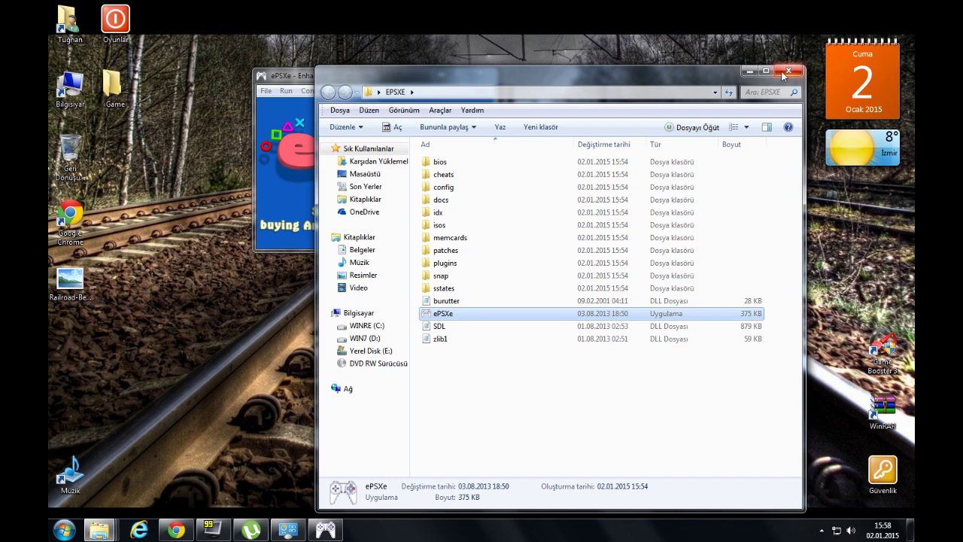
click(787, 71)
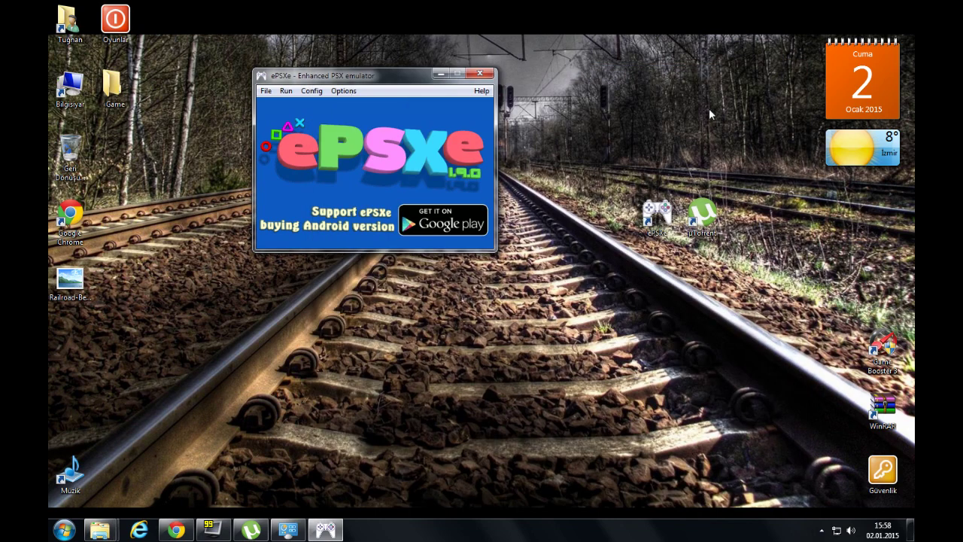